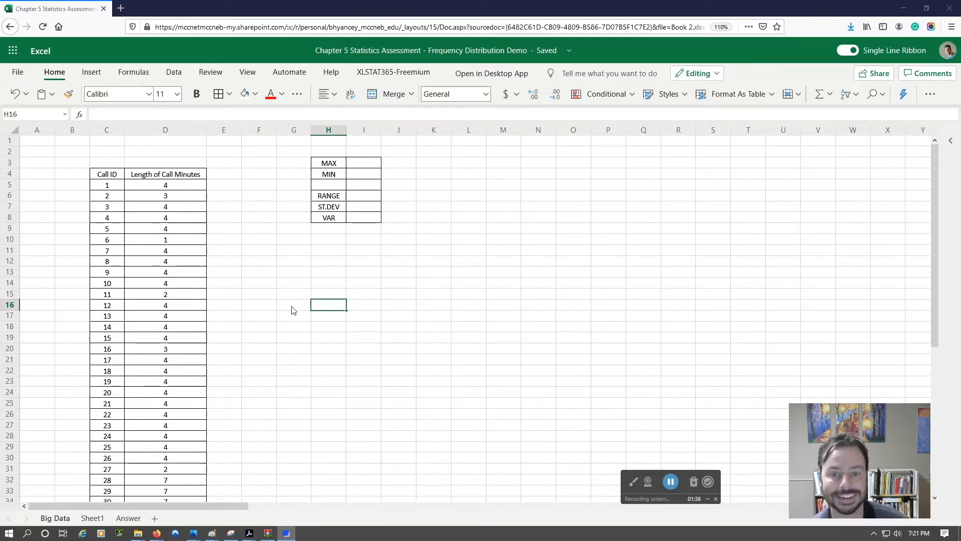
Step: Insert two blank columns at column G, between the call data and the statistics table
click(226, 175)
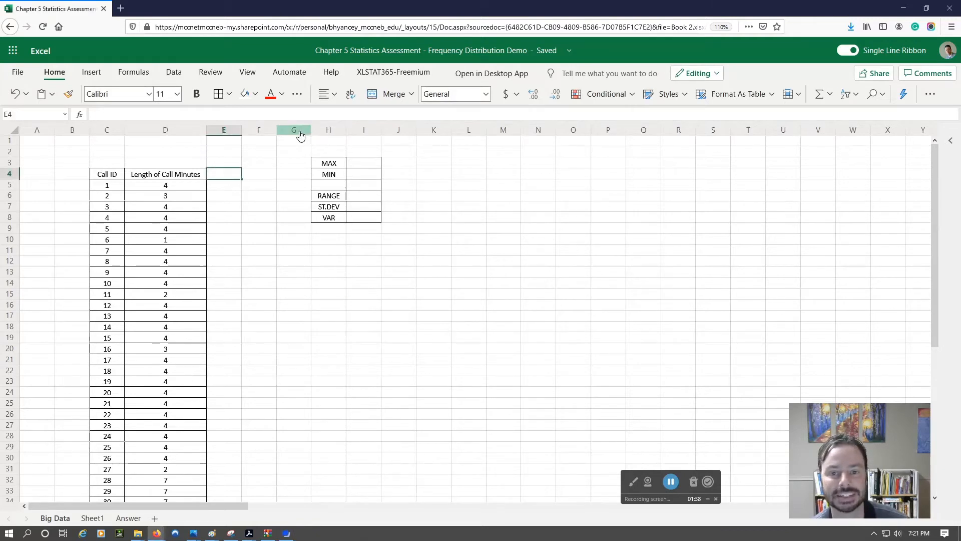
click(298, 135)
right_click(299, 134)
click(345, 211)
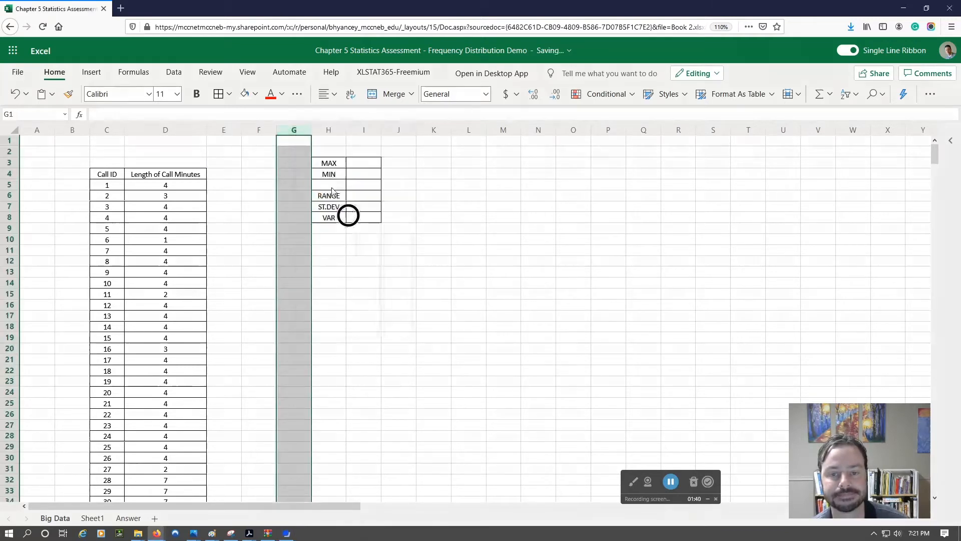
right_click(300, 133)
click(337, 206)
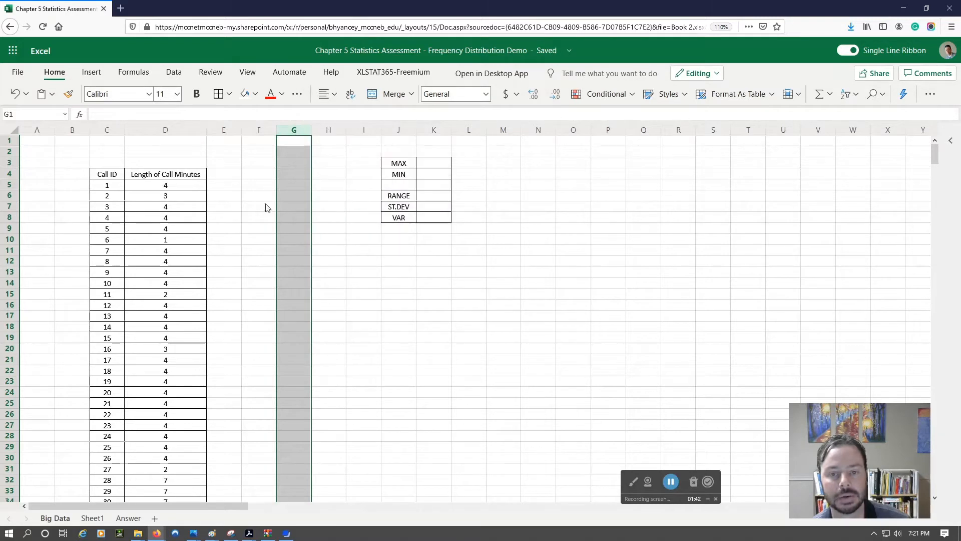
Step: Add the headers USERID, DATEW and Time in cells E4, F4 and G4 beside Length of Call Minutes
click(217, 174)
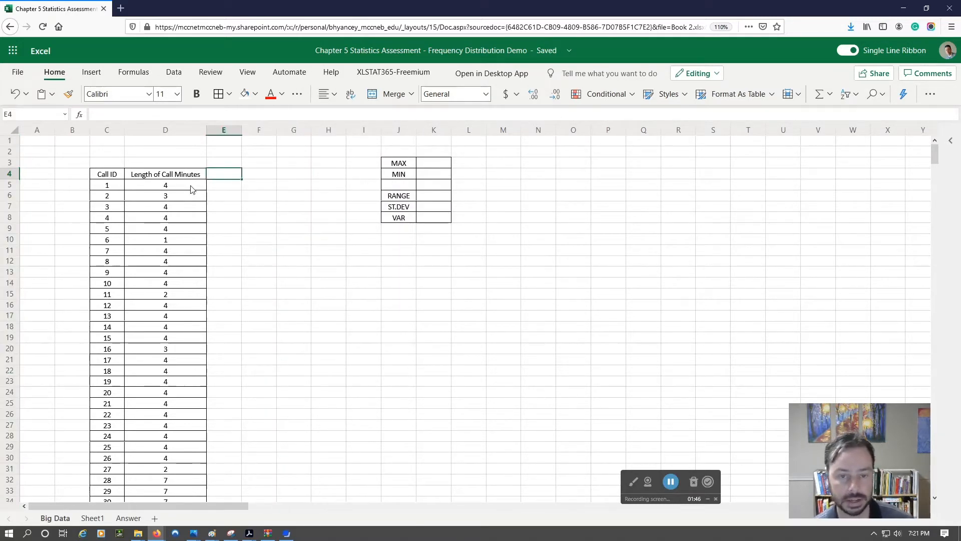
text(USERID)
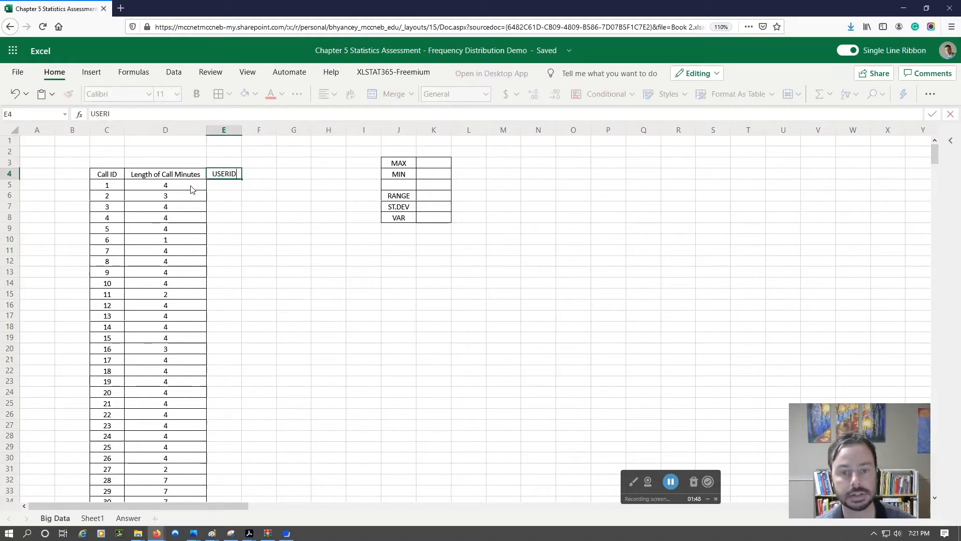
key(Tab)
text(DATEW)
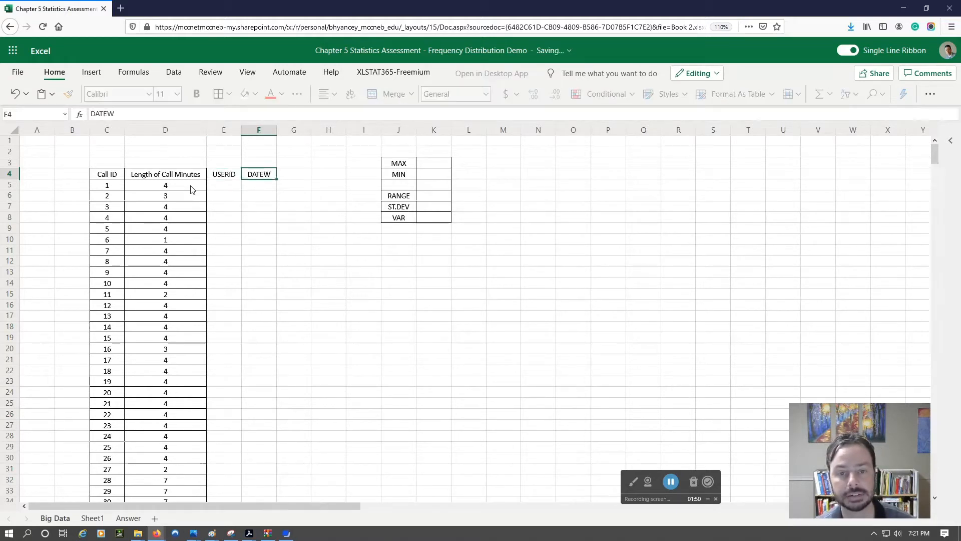
key(Tab)
text(Time)
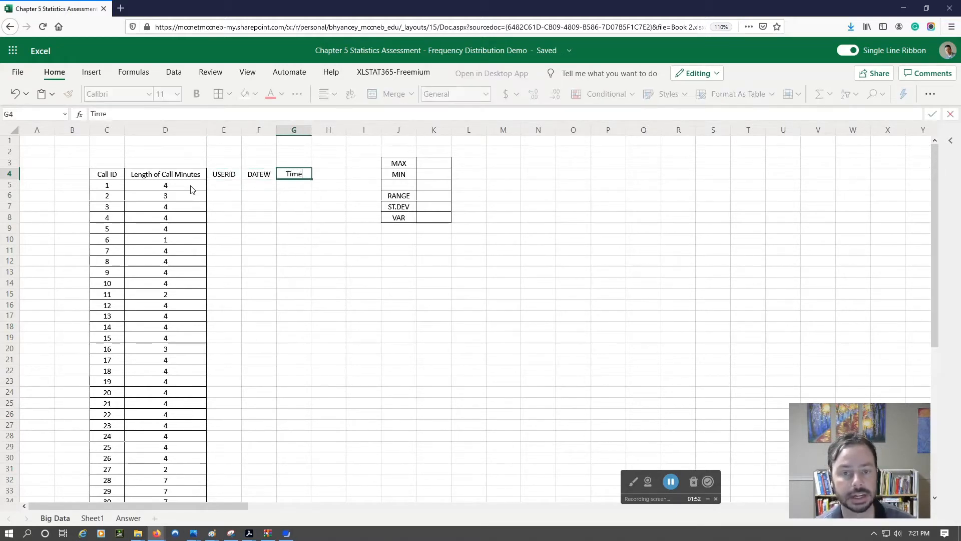
key(Return)
Step: Delete columns E through G together with their headers
click(228, 130)
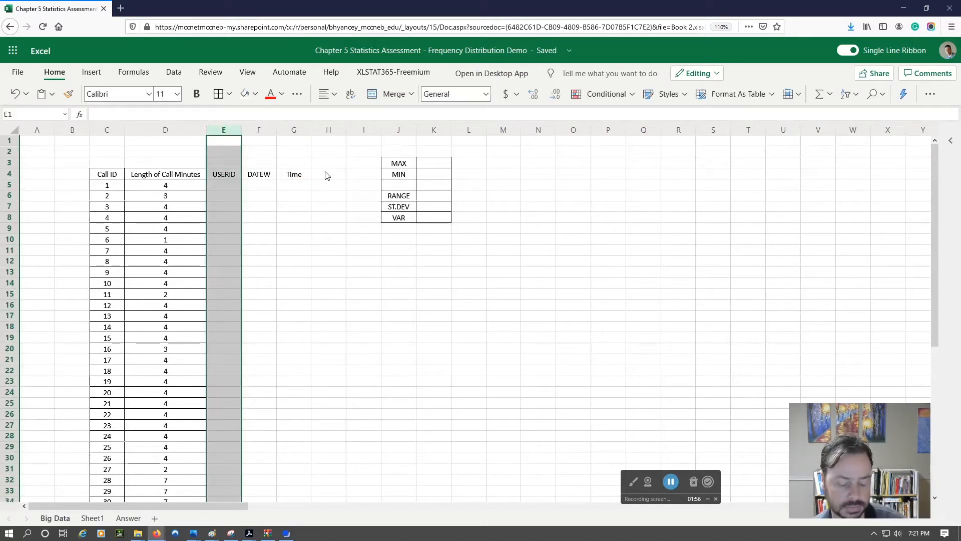
shift+click(295, 131)
right_click(295, 132)
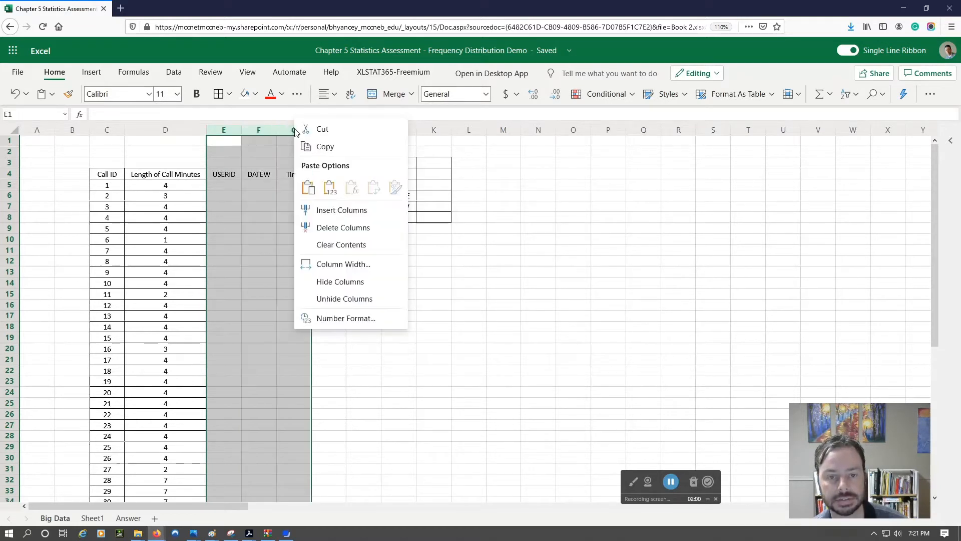
click(348, 227)
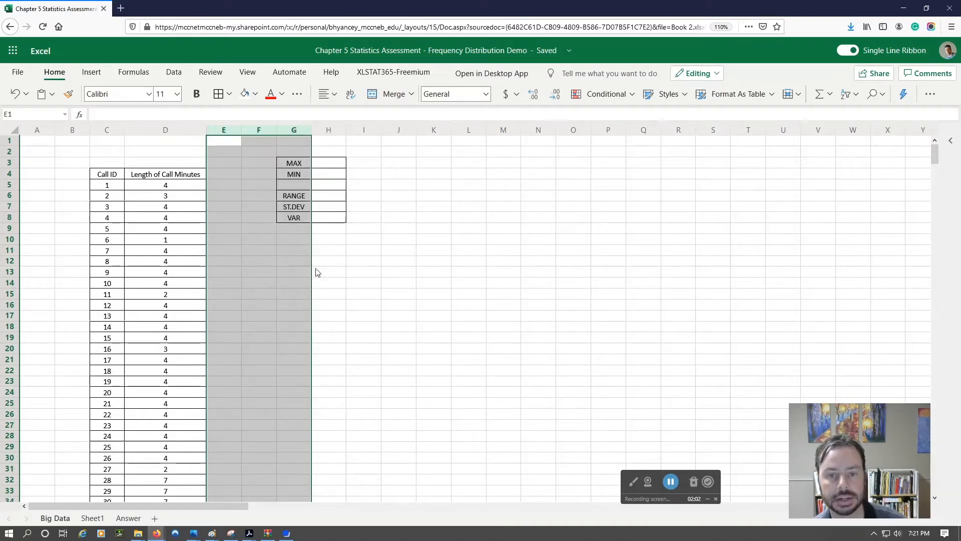
click(353, 261)
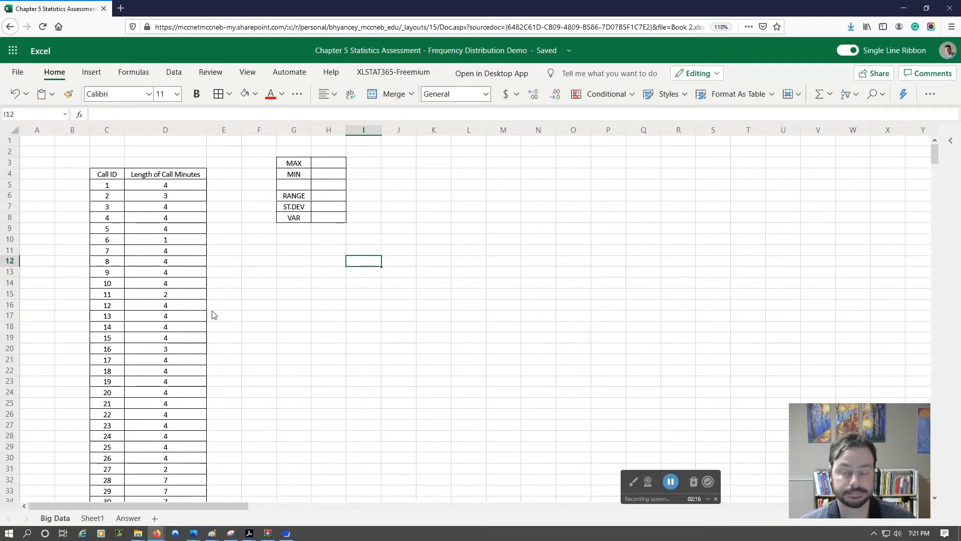
Step: Review the statistics table's rows for MAX, MIN, RANGE, ST.DEV and VAR
drag(426, 174, 423, 165)
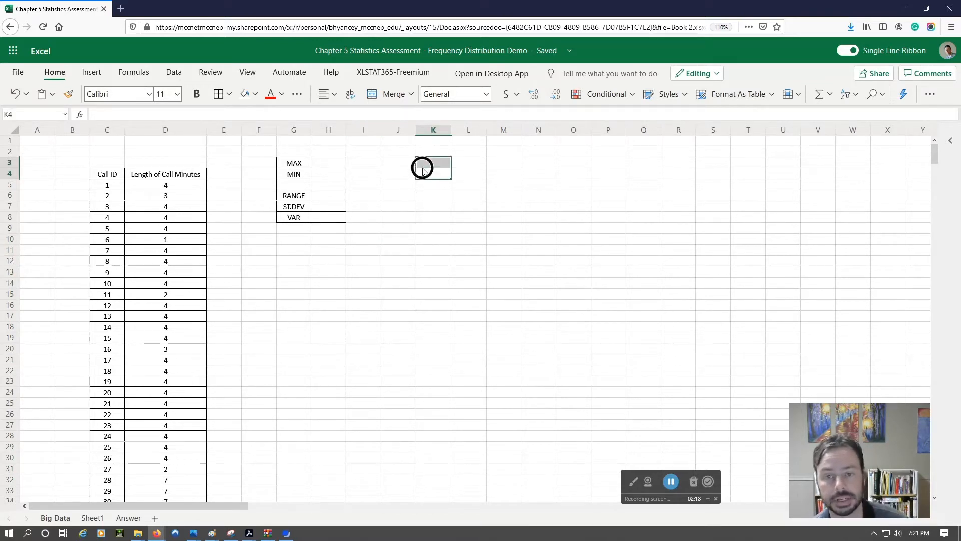
click(440, 163)
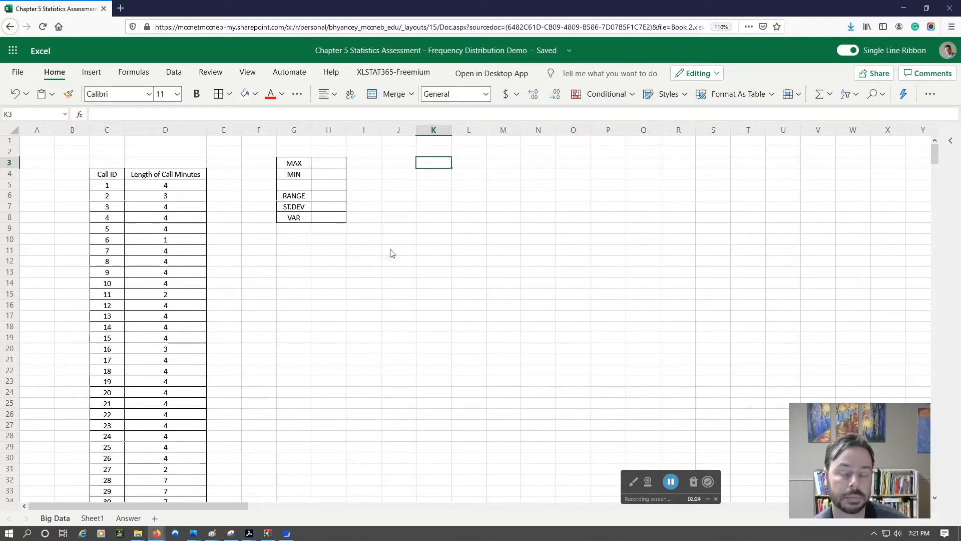
click(331, 163)
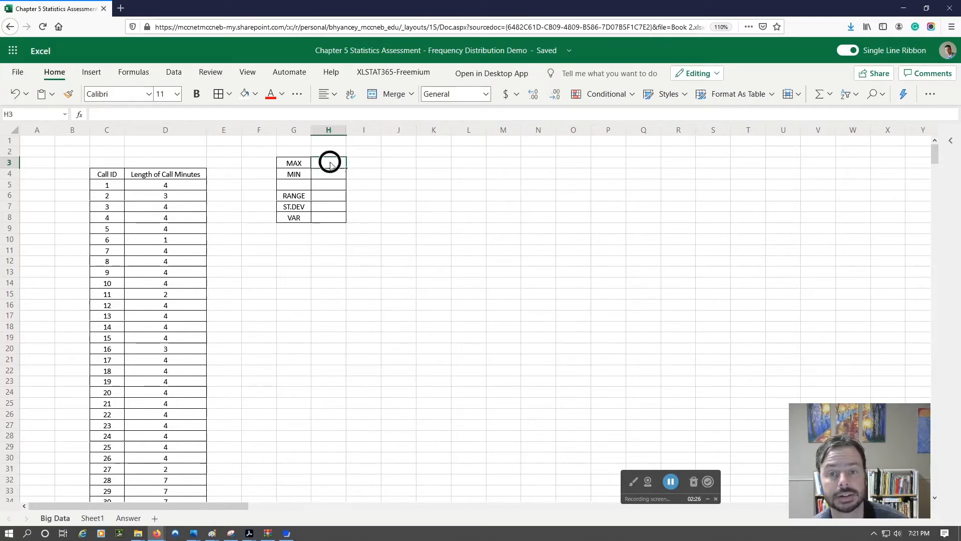
click(298, 176)
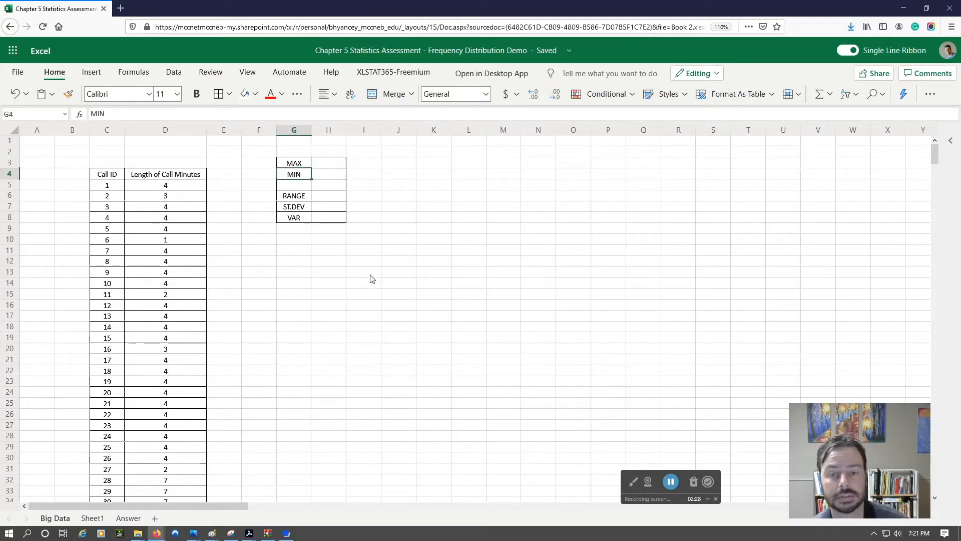
click(300, 207)
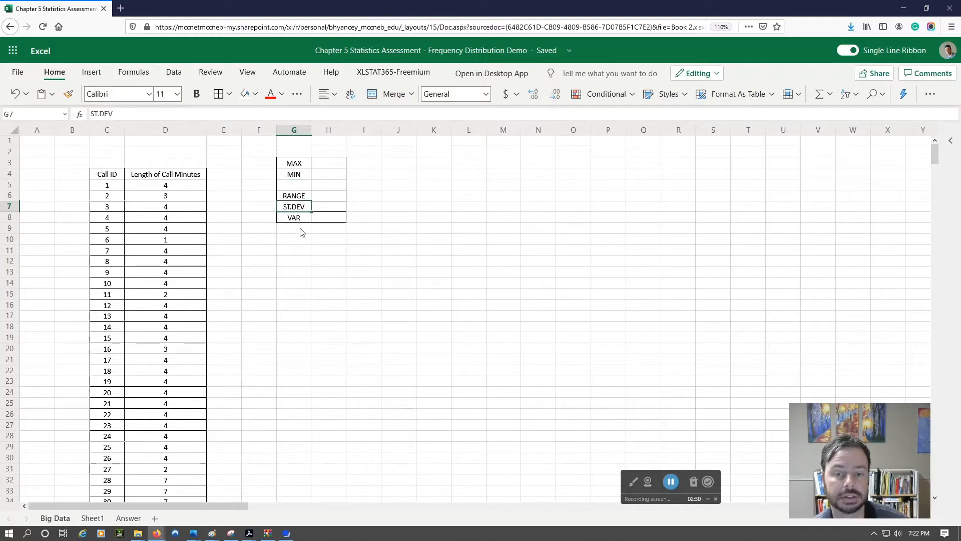
click(294, 218)
click(298, 232)
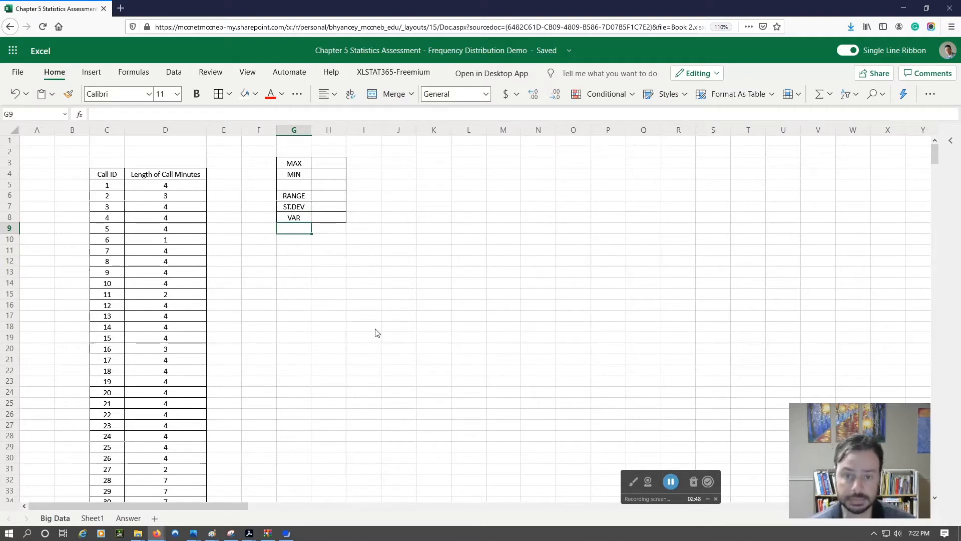
click(328, 197)
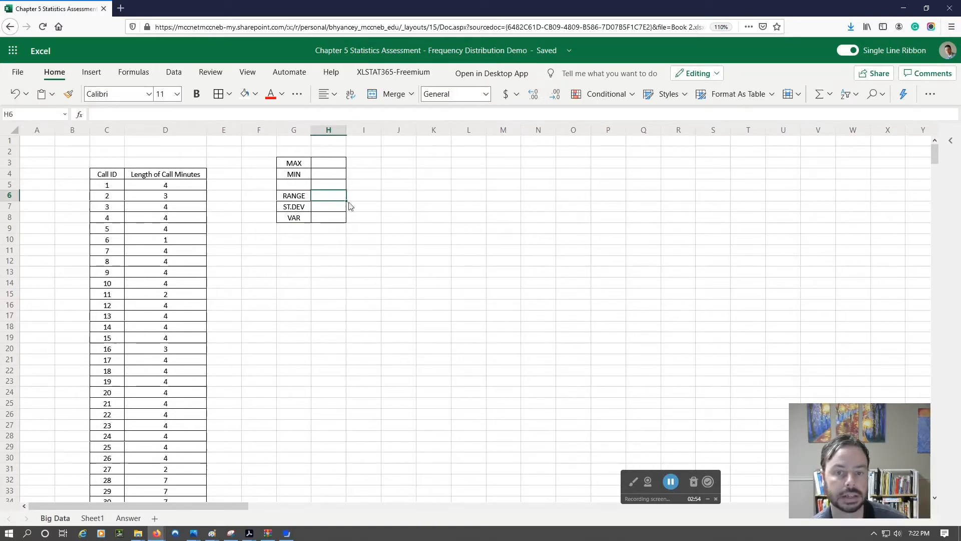
click(328, 165)
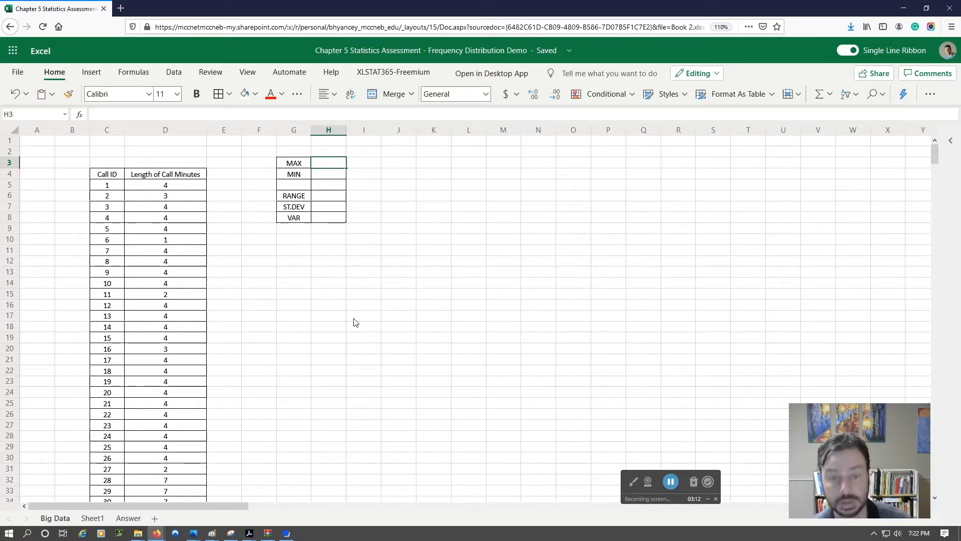
Step: Apply a blue font color and a blue fill to the whole Length of Call Minutes column, from D4 through D276
click(167, 131)
click(166, 175)
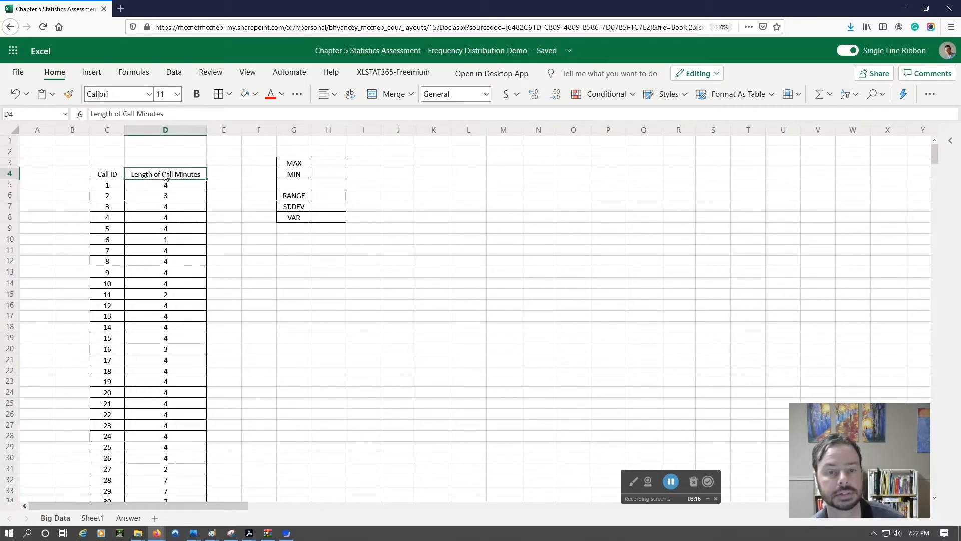
key(ctrl+shift+Down)
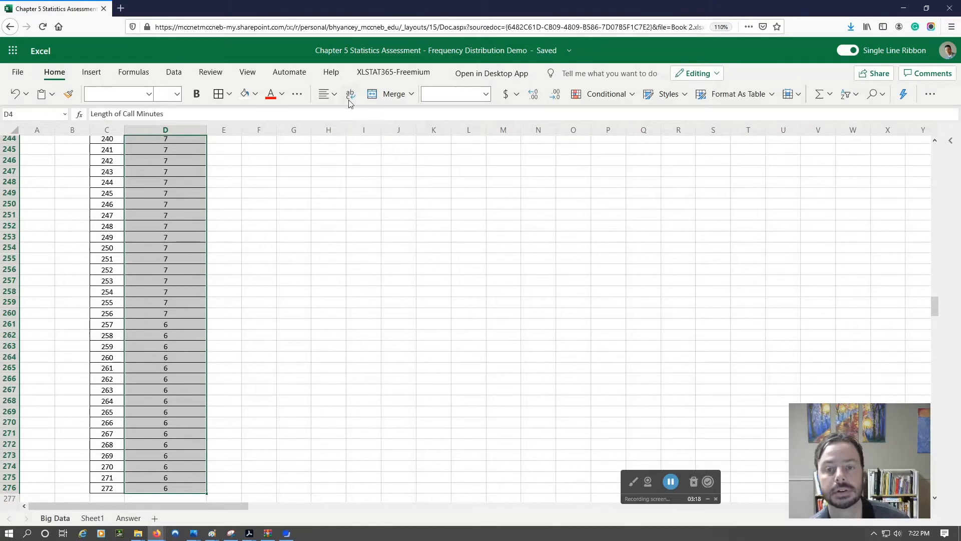
click(282, 94)
click(334, 157)
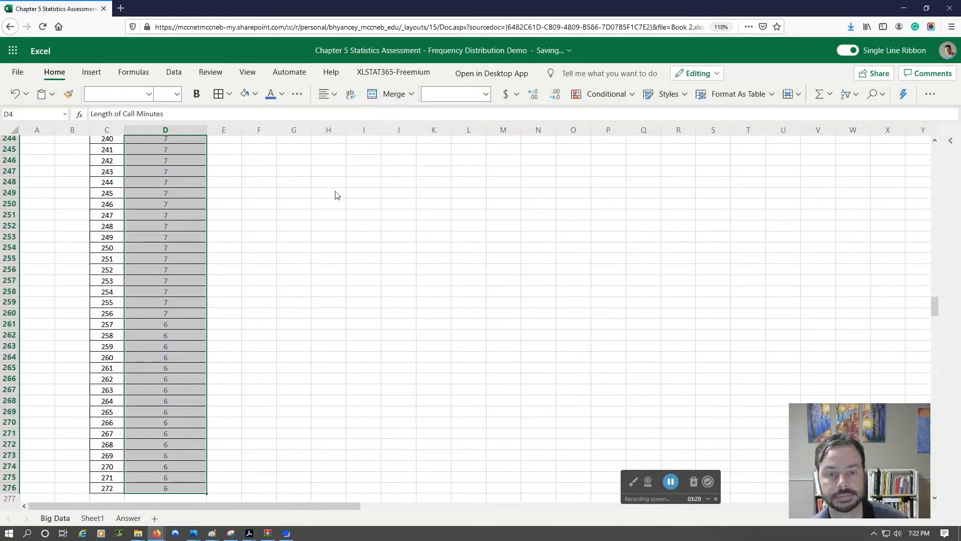
click(255, 93)
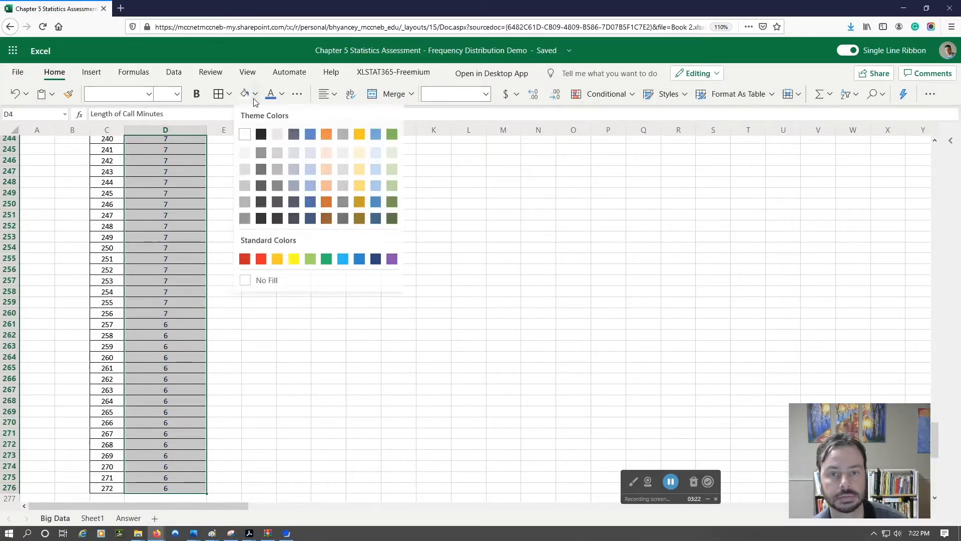
click(311, 135)
scroll(363, 271, up, 20)
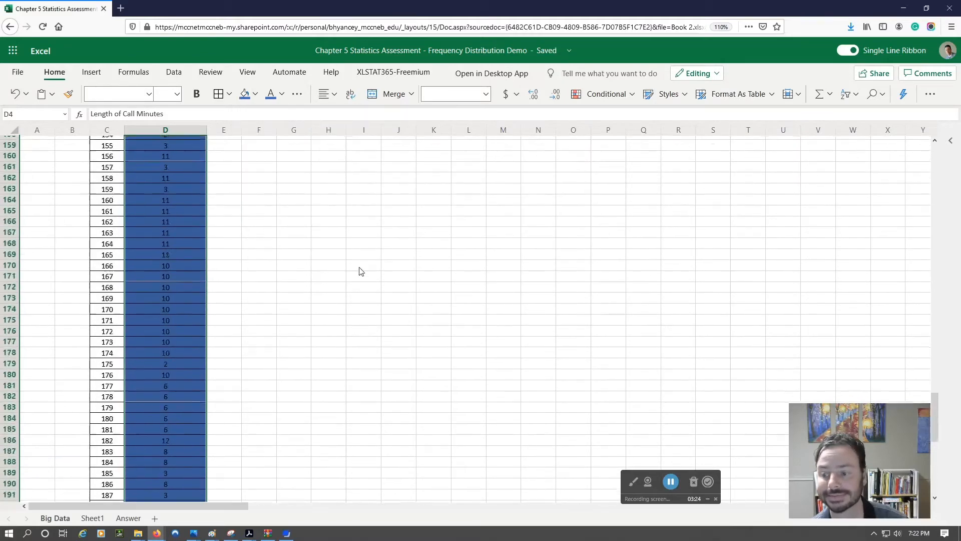
scroll(361, 271, up, 20)
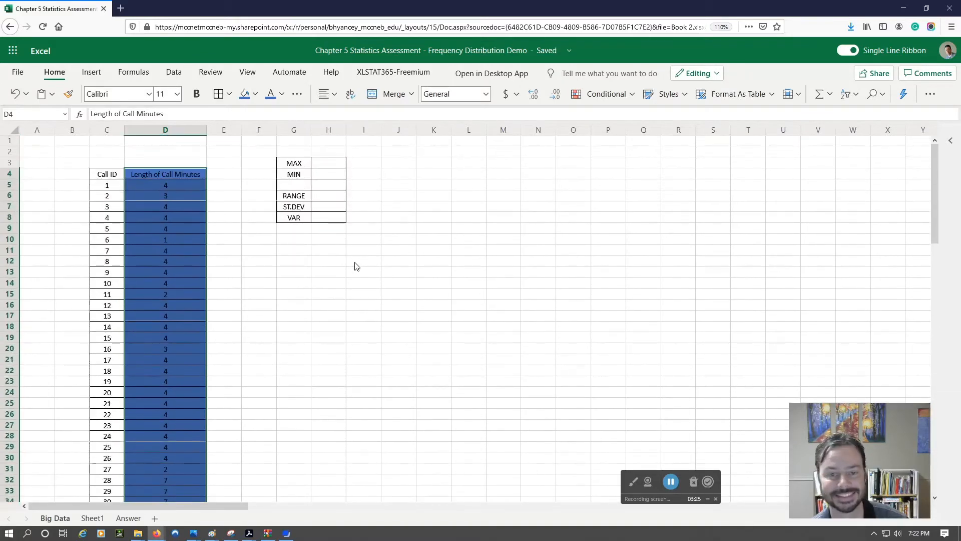
click(184, 181)
Step: Calculate the longest call in cell H3 with the formula =MAX(D5:D276)
click(318, 164)
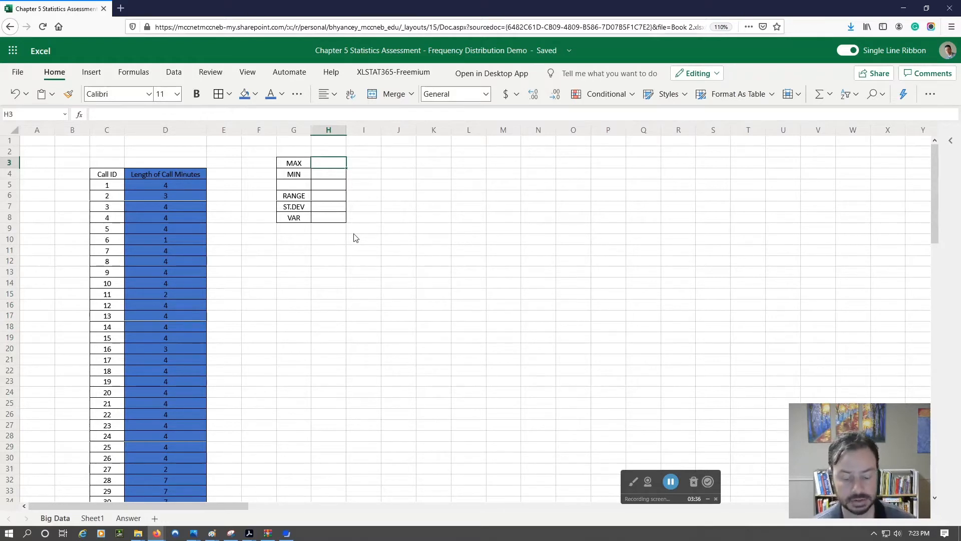
text(=)
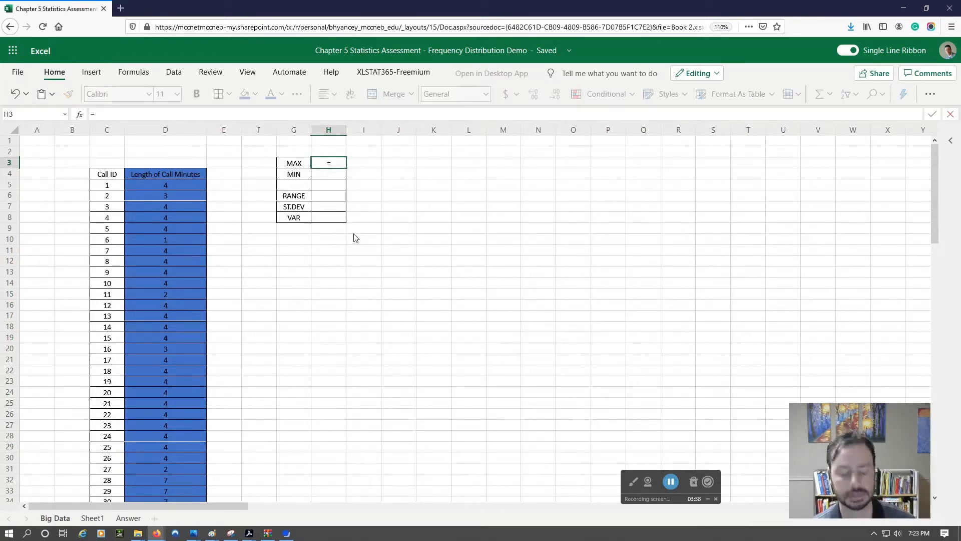
text(MAX)
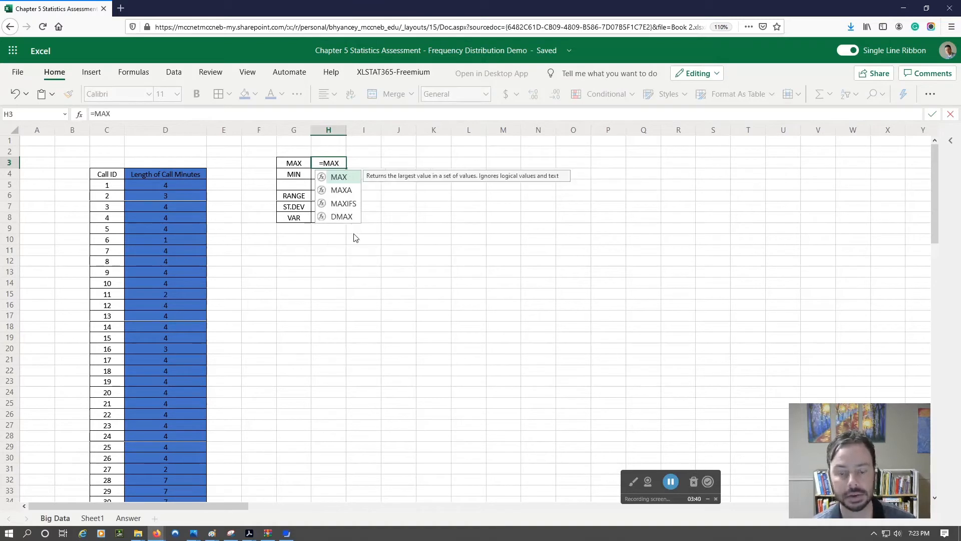
text(()
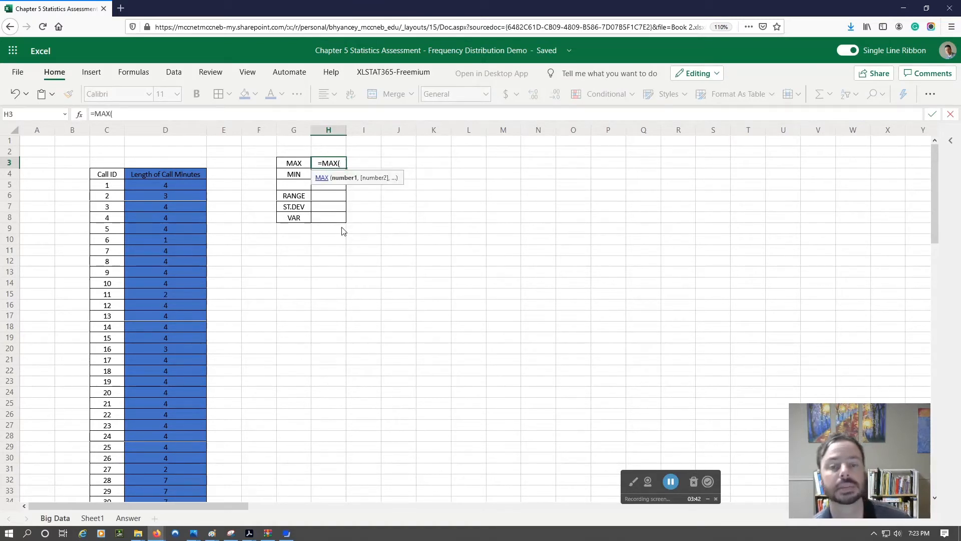
click(176, 184)
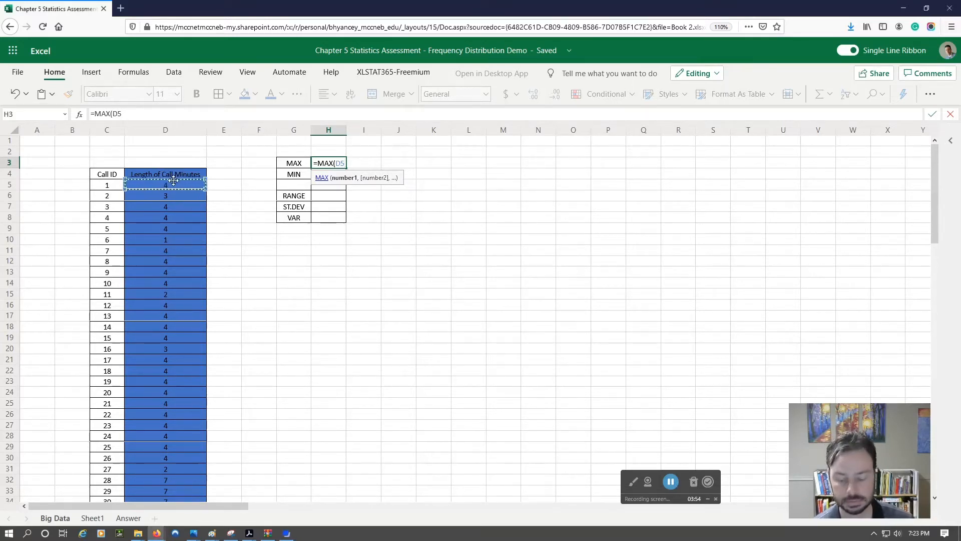
key(ctrl+shift+Down)
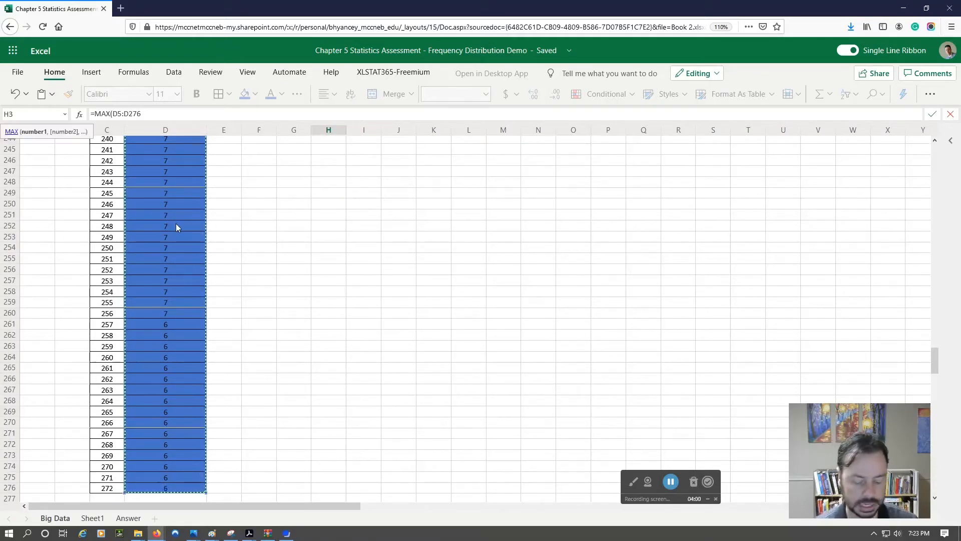
text())
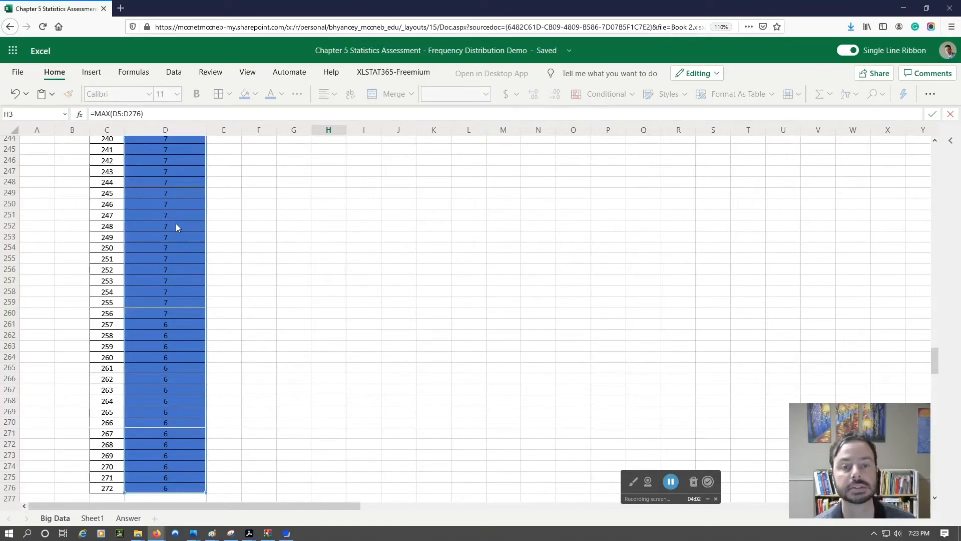
key(Return)
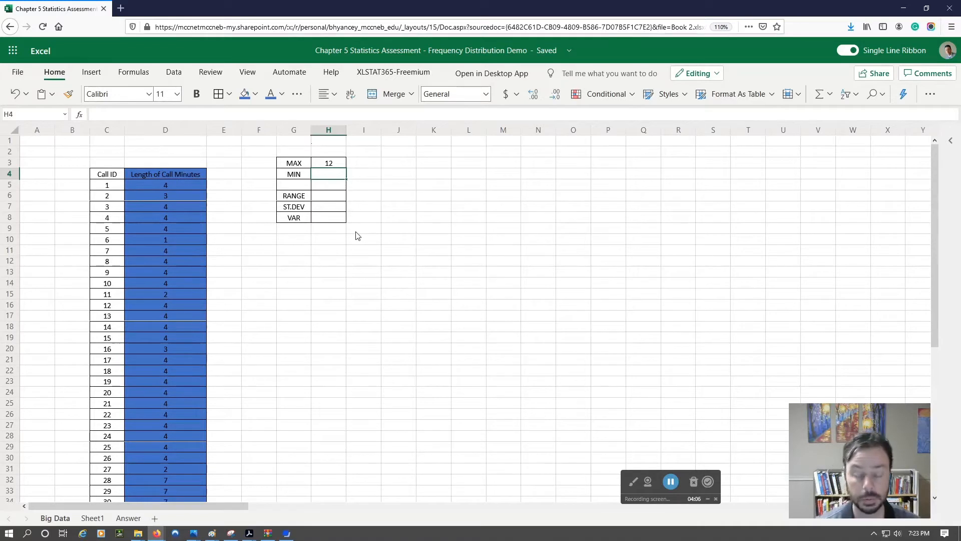
Step: Calculate the shortest call in cell H4 with the formula =MIN(D5:D276)
text(=)
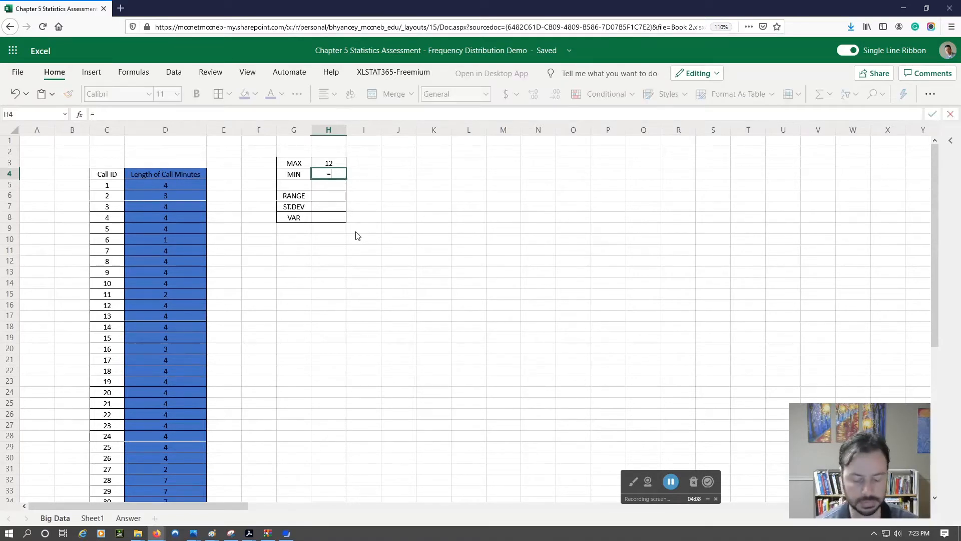
text(MIN)
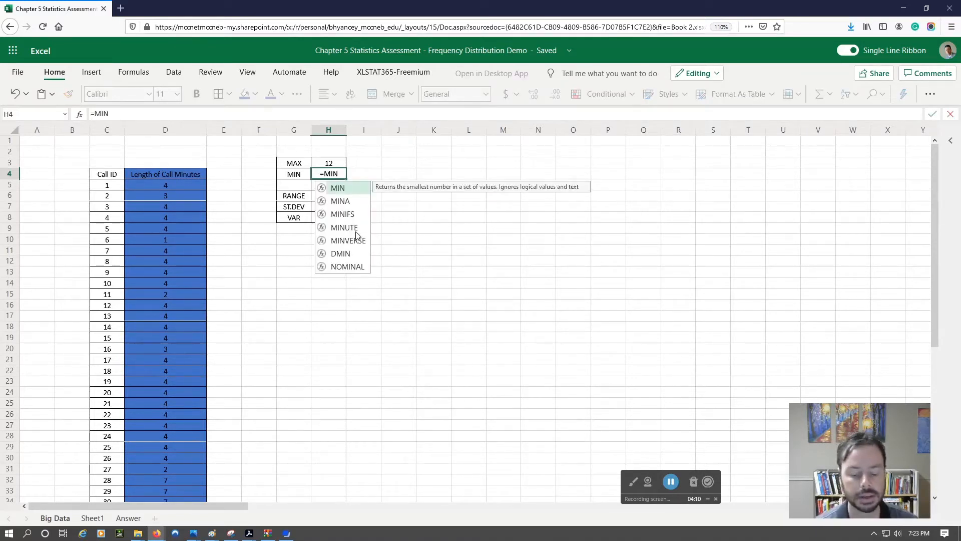
text(()
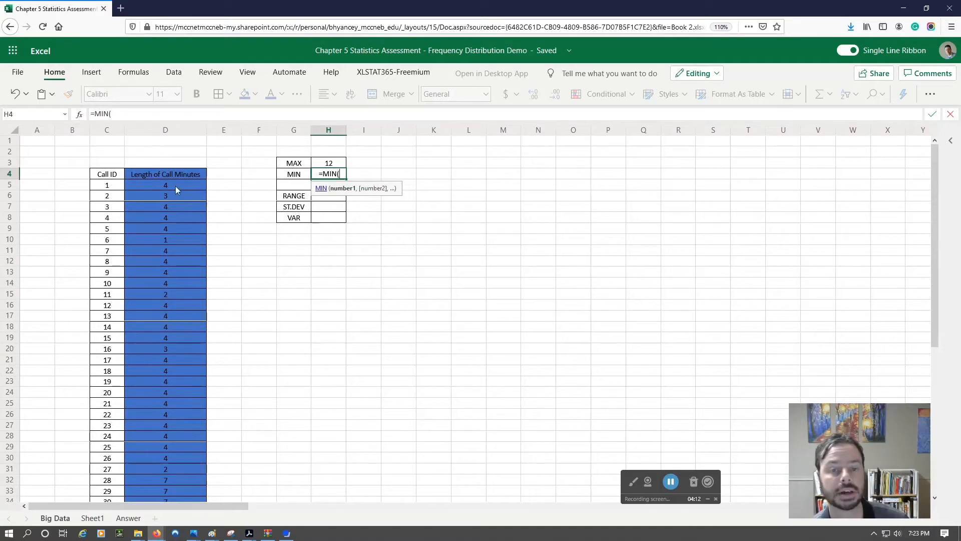
click(174, 185)
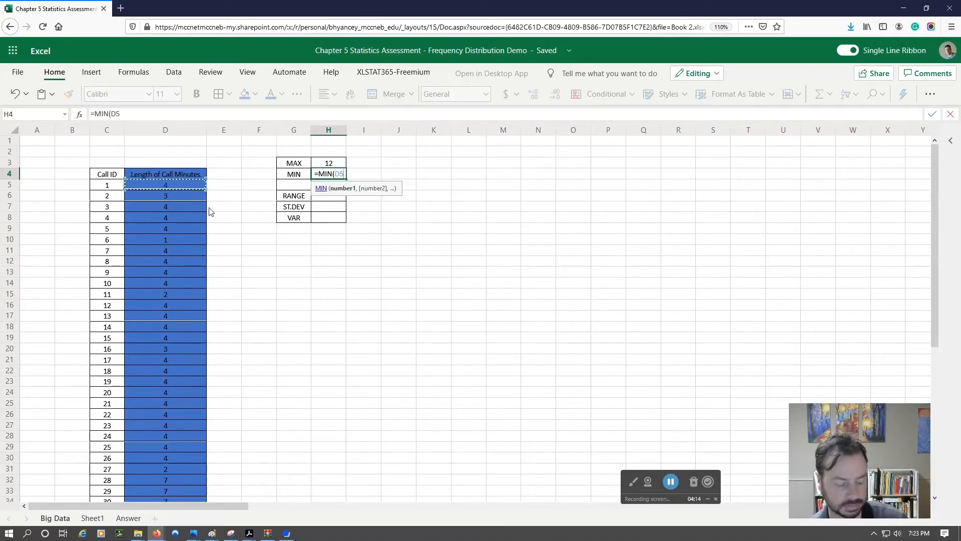
key(ctrl+shift+Down)
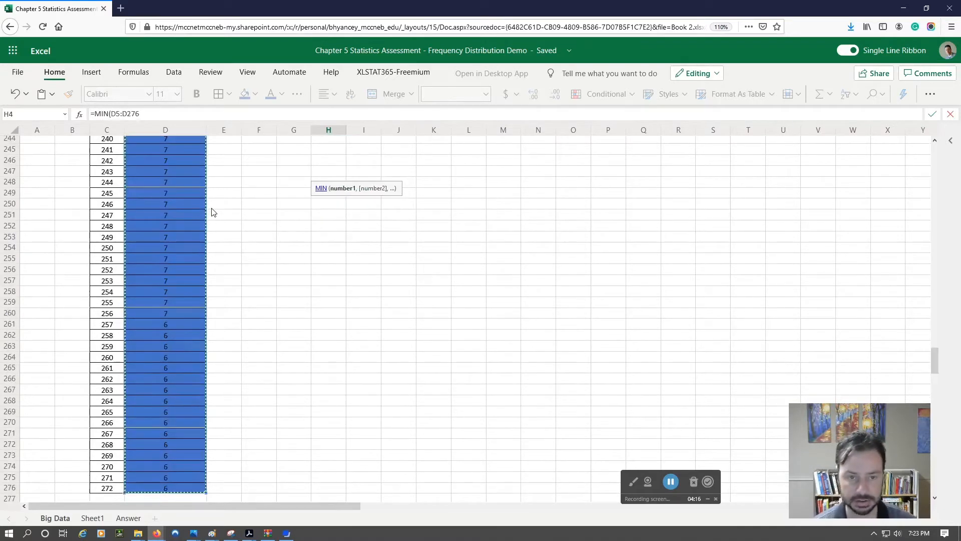
text())
key(Return)
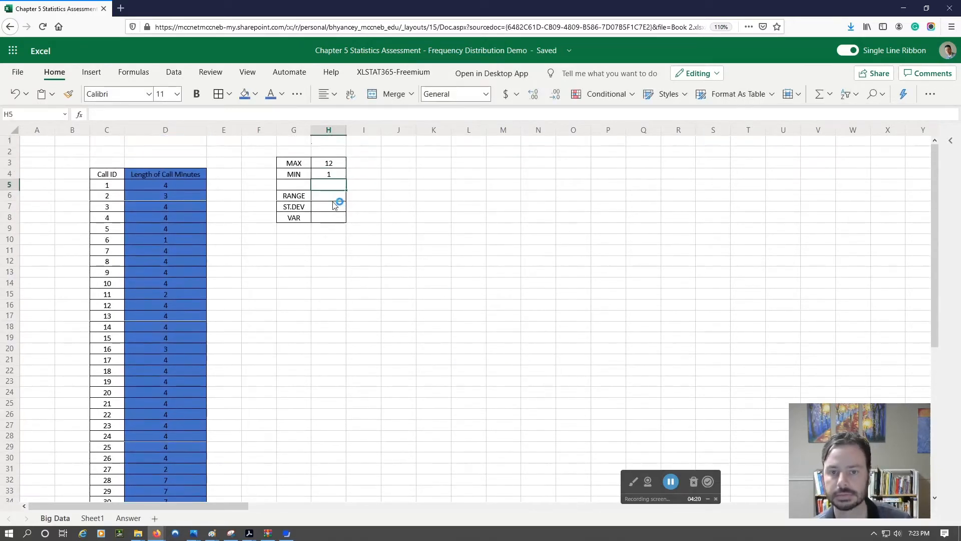
Step: Calculate the range in cell H6 by subtracting the minimum from the maximum with the formula =H3-H4
click(328, 196)
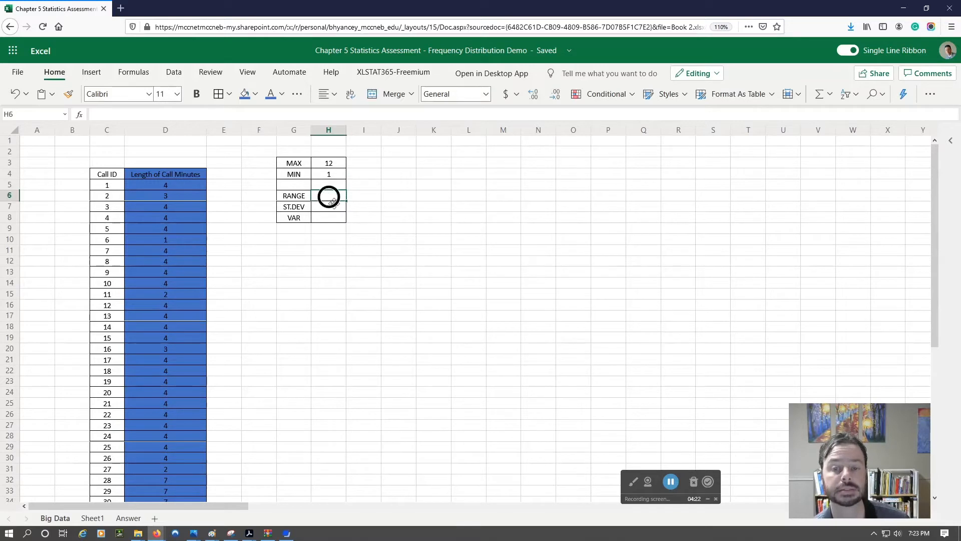
text(=)
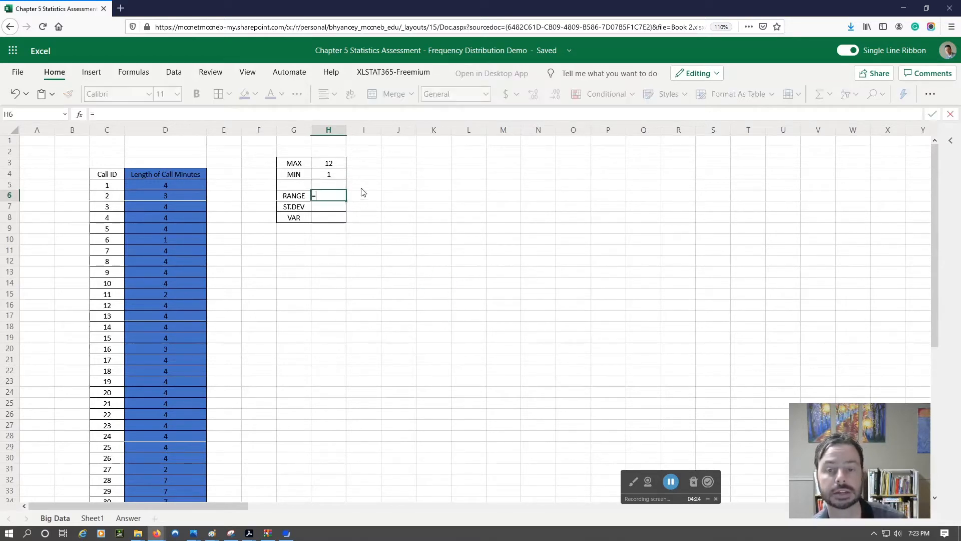
click(328, 163)
text(-)
click(335, 175)
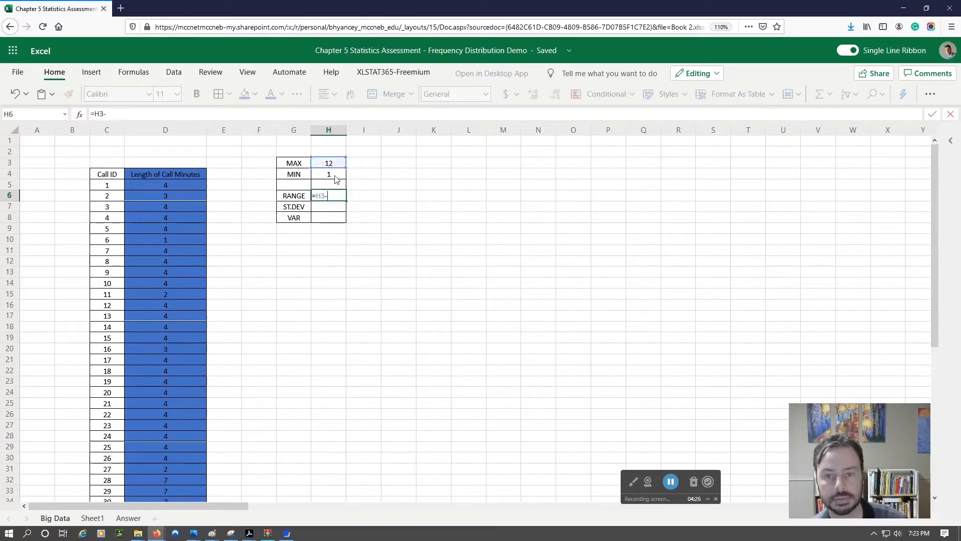
key(Return)
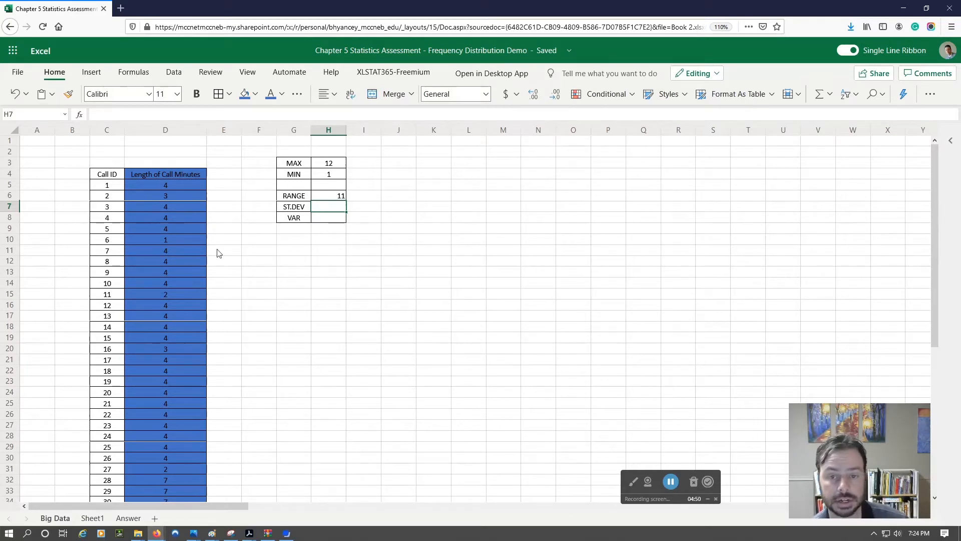
Step: Examine the recommended charts for the Call ID and Length of Call Minutes data in C4:D276
click(101, 175)
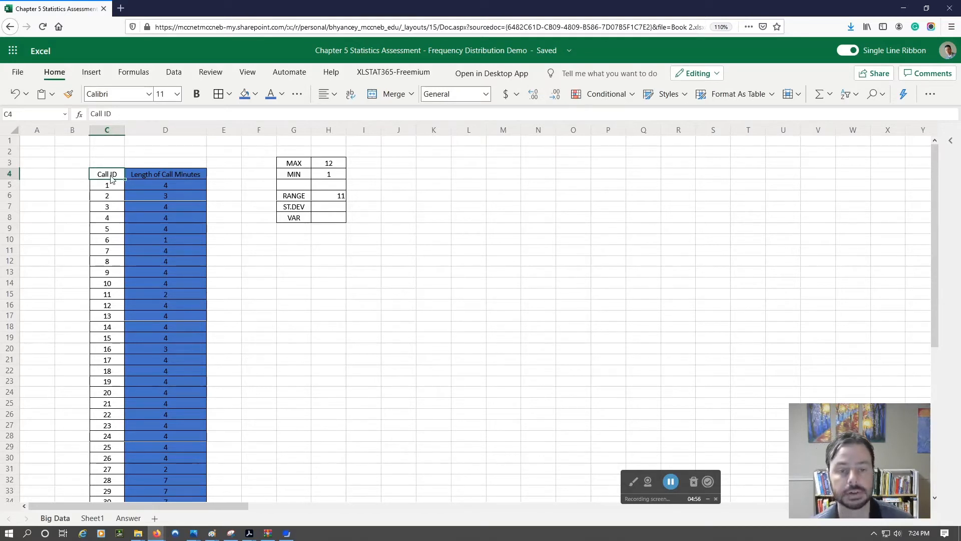
key(shift+Right)
key(ctrl+shift+Down)
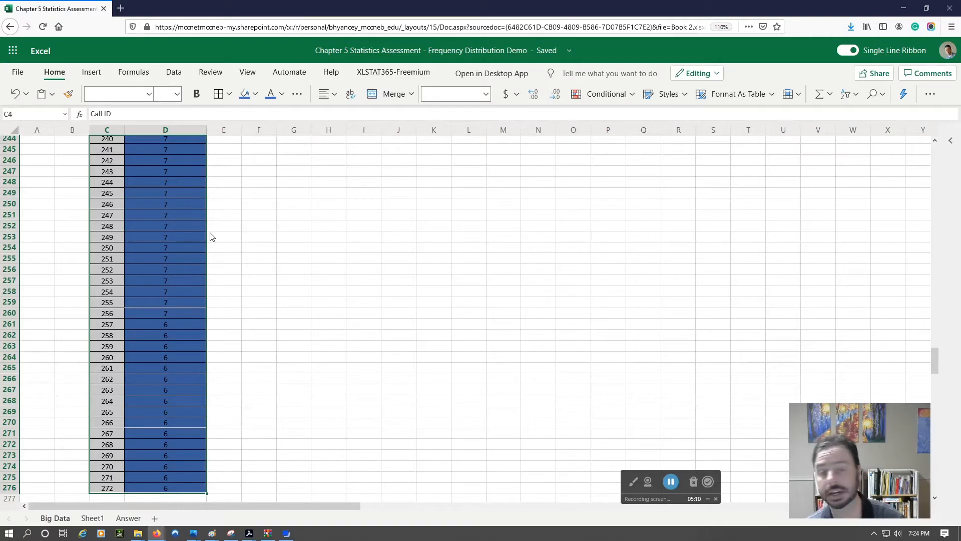
scroll(206, 284, up, 20)
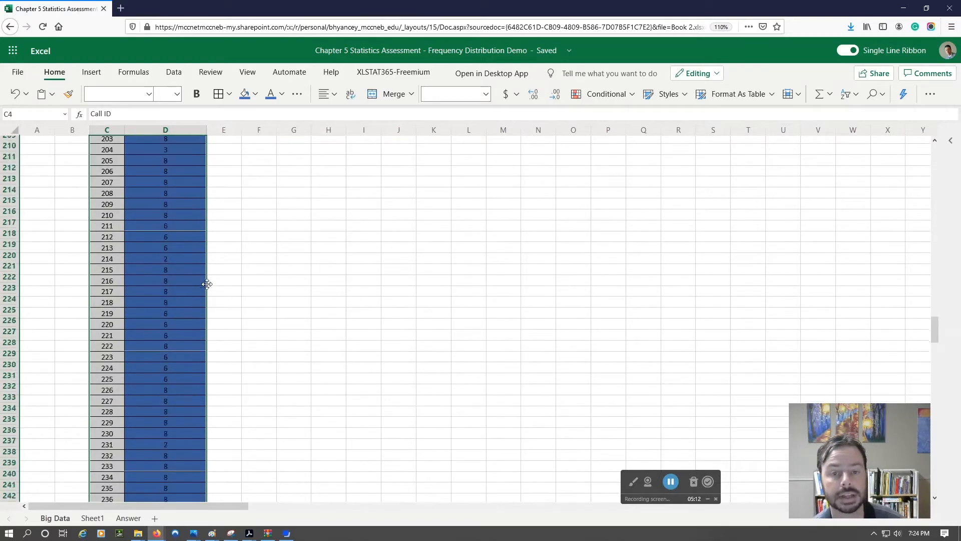
scroll(216, 291, up, 20)
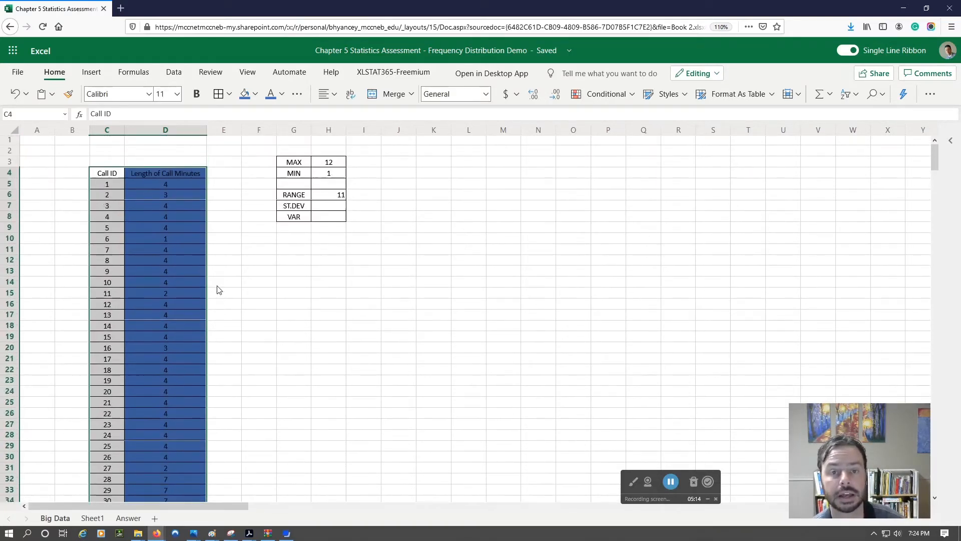
click(91, 74)
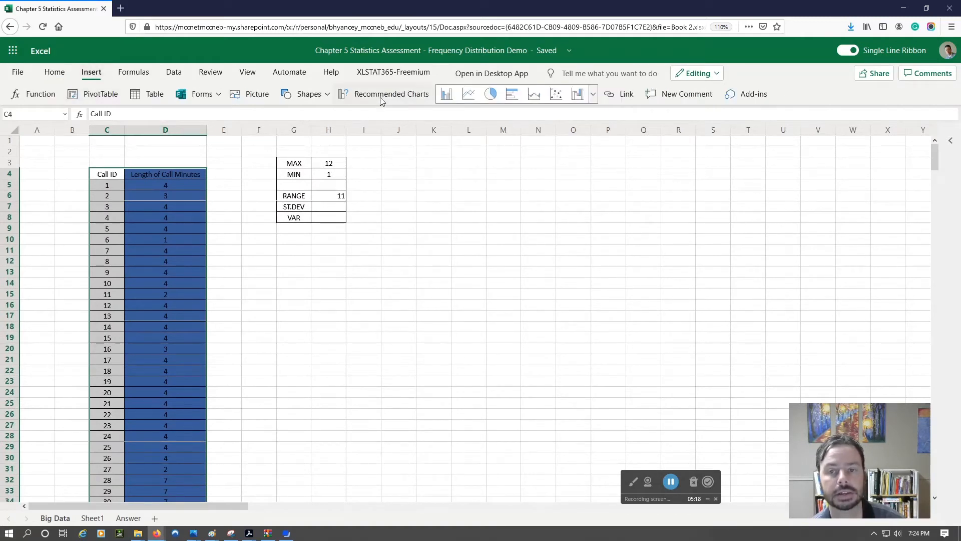
click(380, 97)
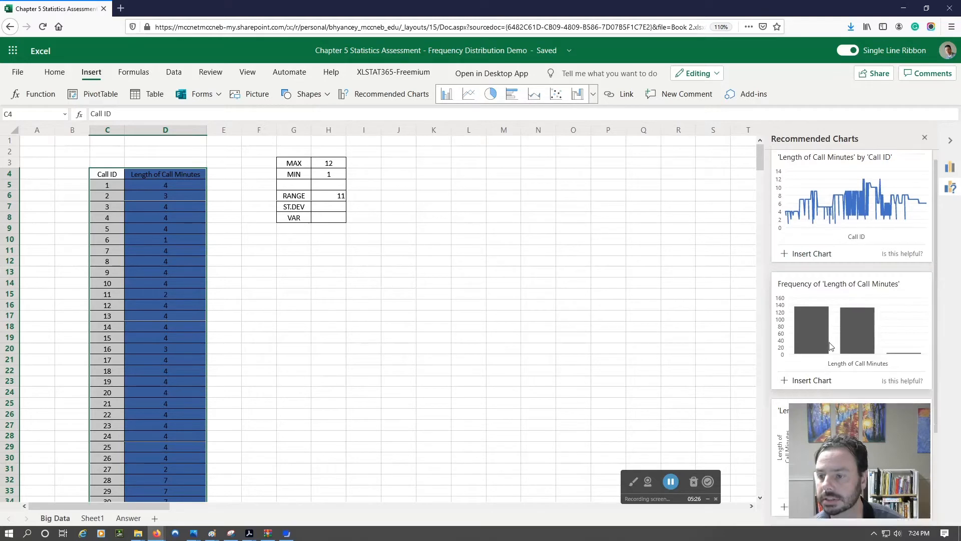
scroll(831, 331, down, 3)
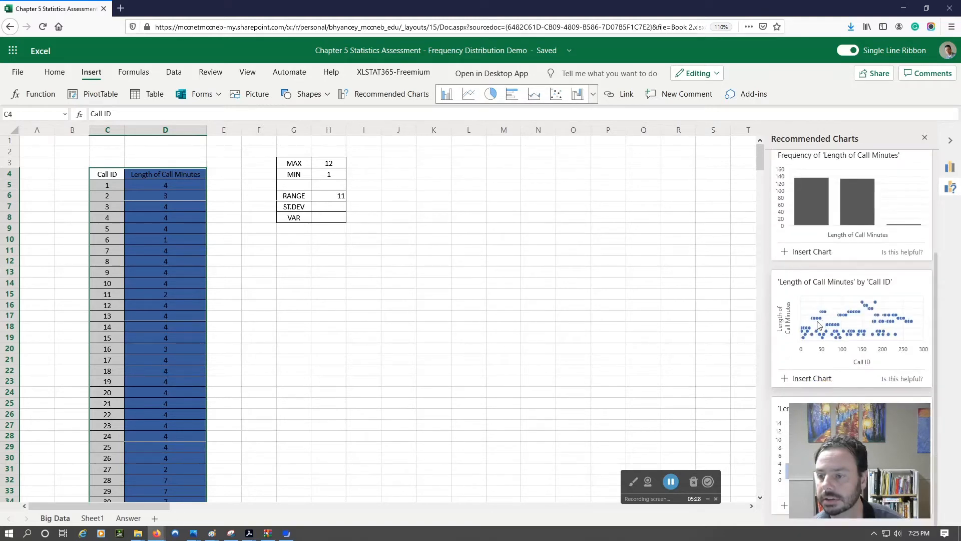
scroll(835, 311, up, 3)
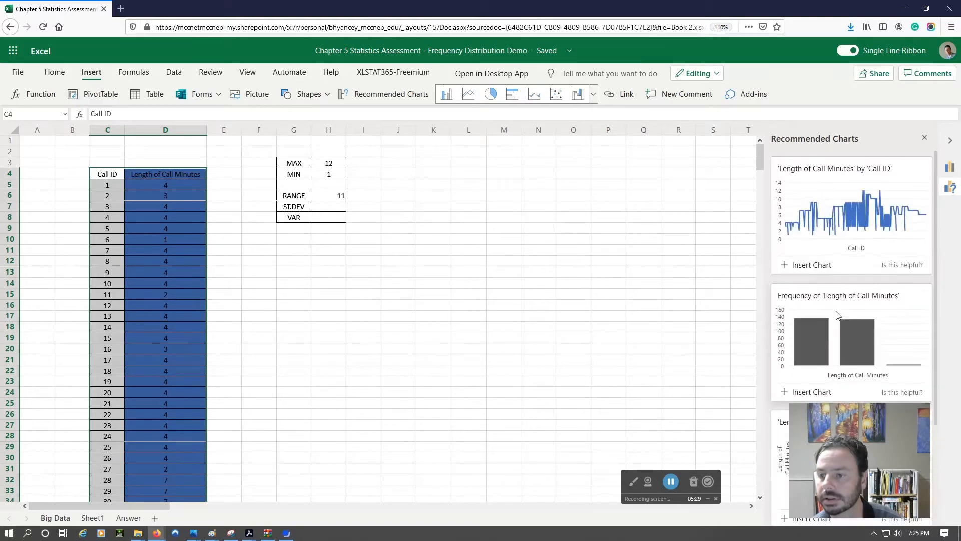
click(925, 137)
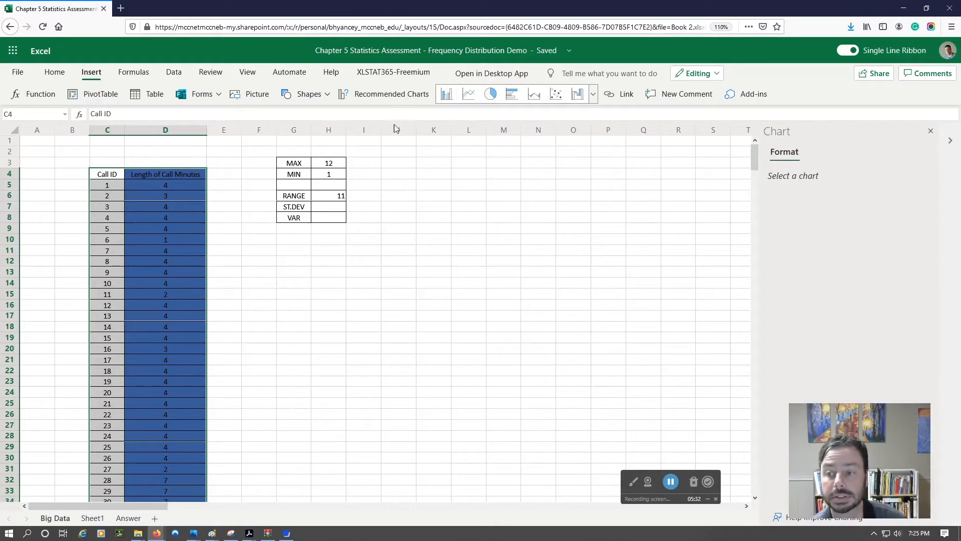
click(929, 131)
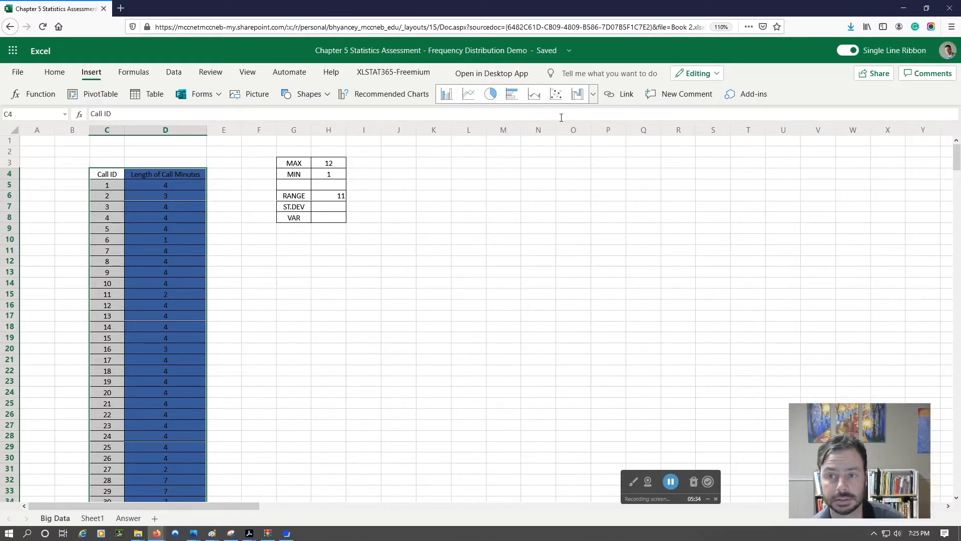
Step: Insert a histogram of the selected Call ID and Length of Call Minutes data
click(594, 95)
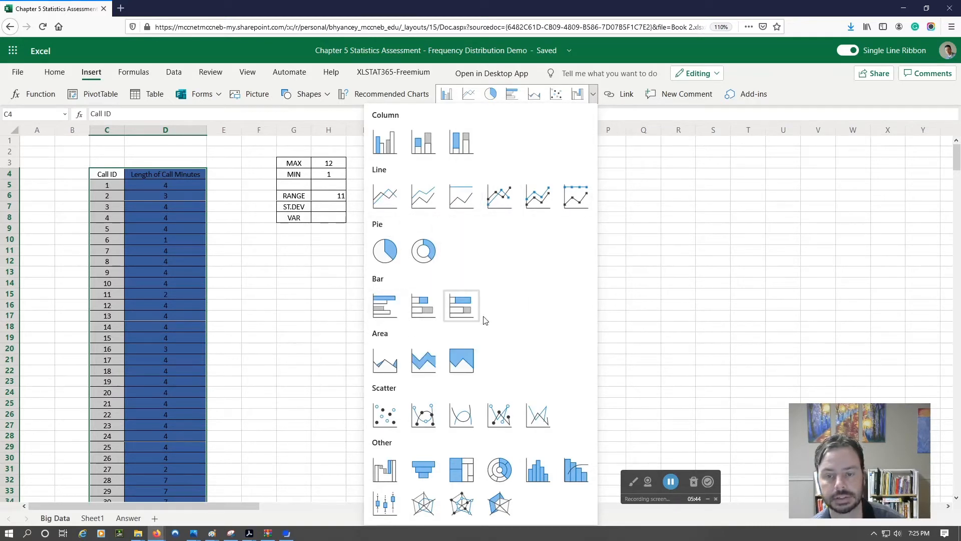
click(543, 472)
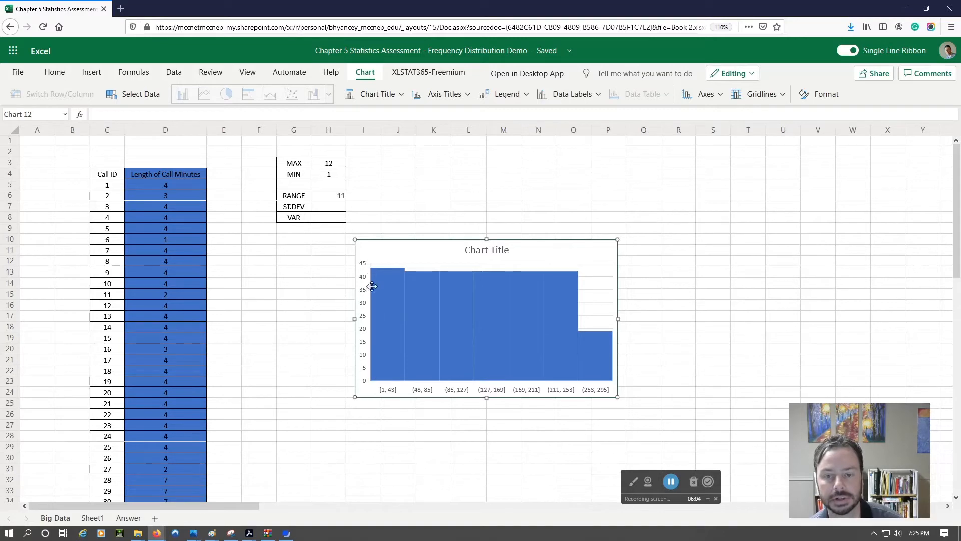
scroll(491, 336, down, 3)
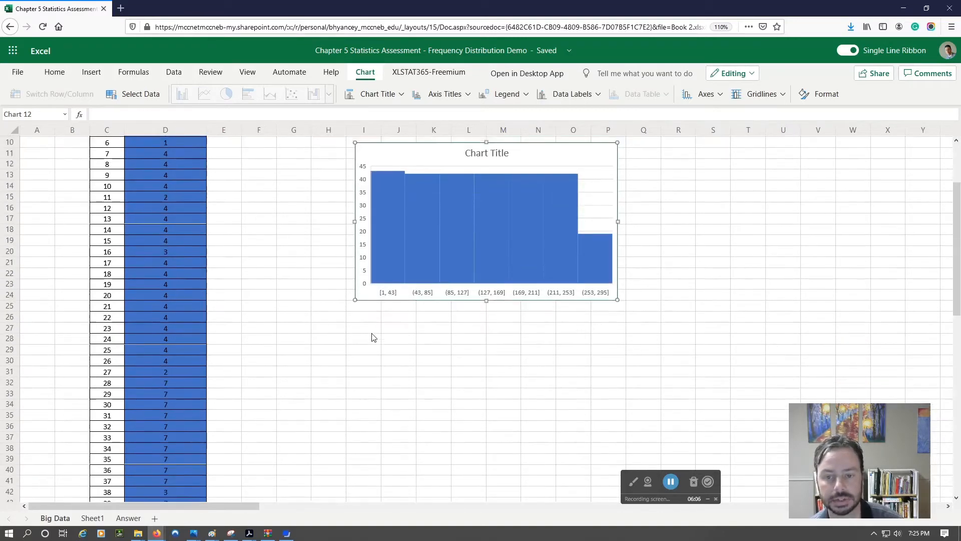
scroll(381, 340, up, 3)
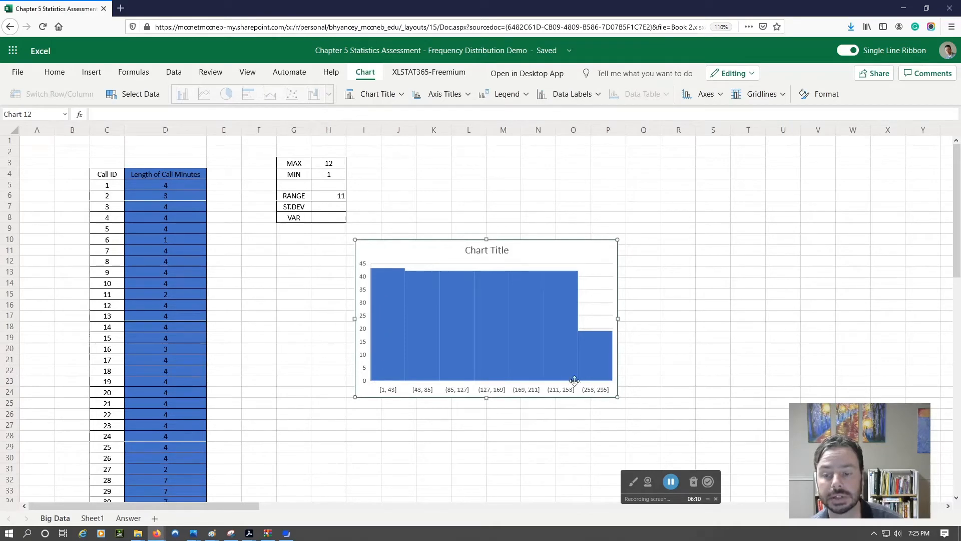
Step: Delete the histogram from the sheet
click(110, 176)
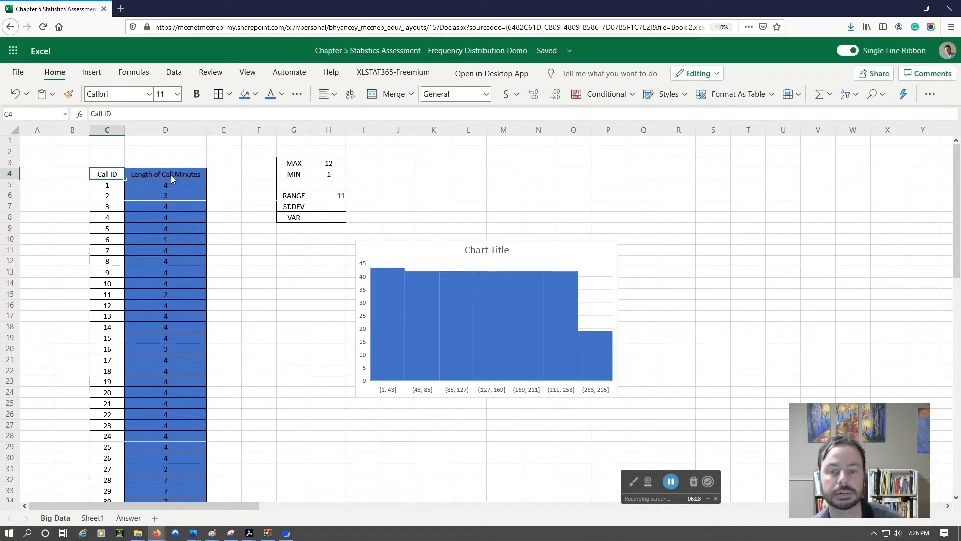
click(437, 279)
key(Delete)
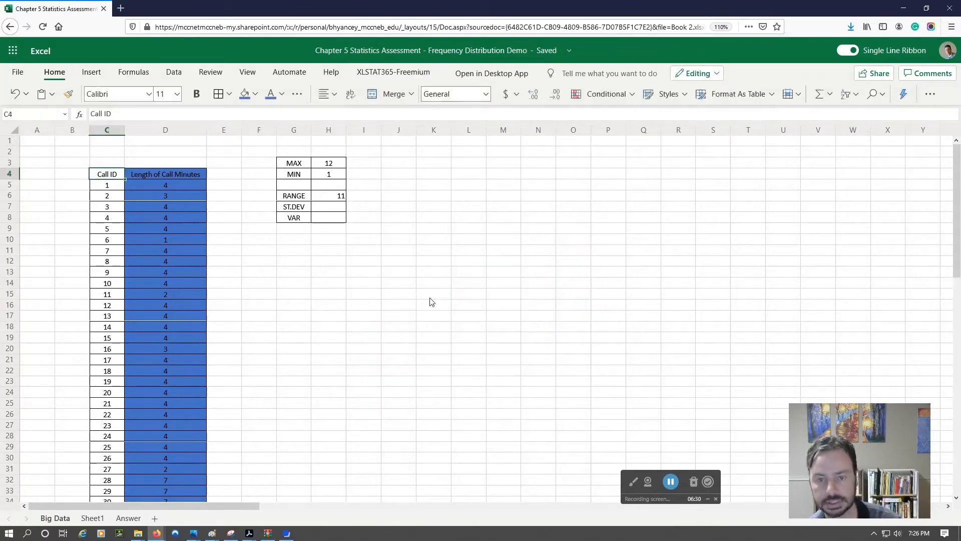
Step: Move the Length of Call Minutes column from D4:D276 to B4, before Call ID, and fit column B's width to its contents
click(176, 173)
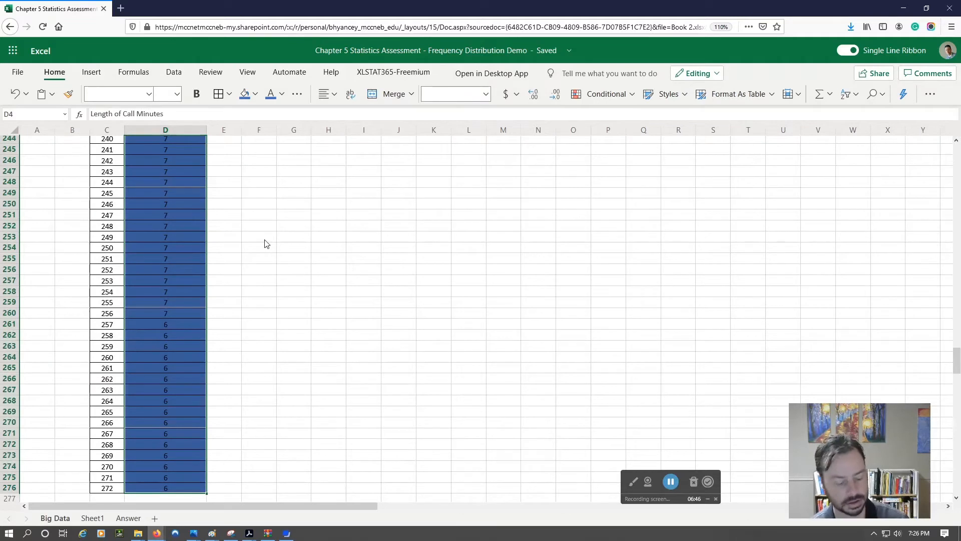
key(ctrl+c)
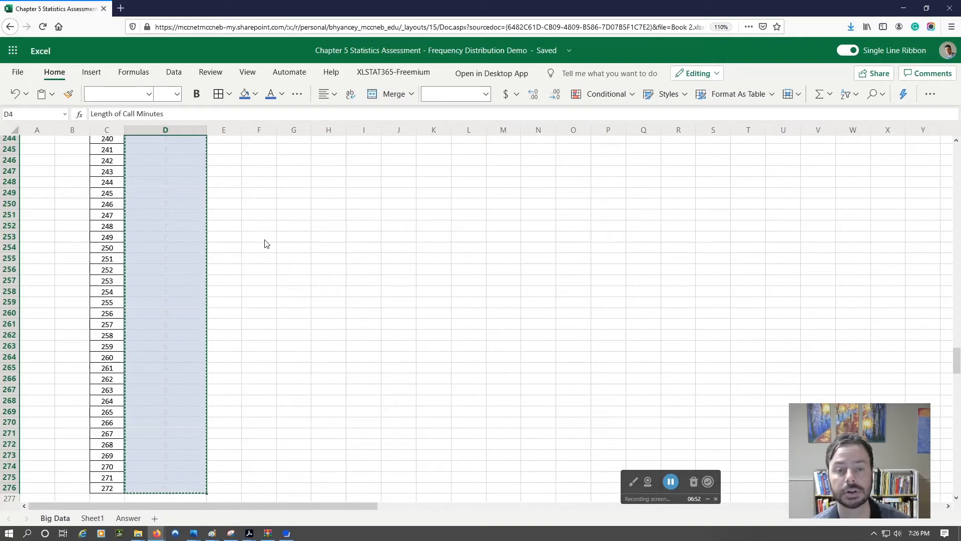
key(ctrl+Home)
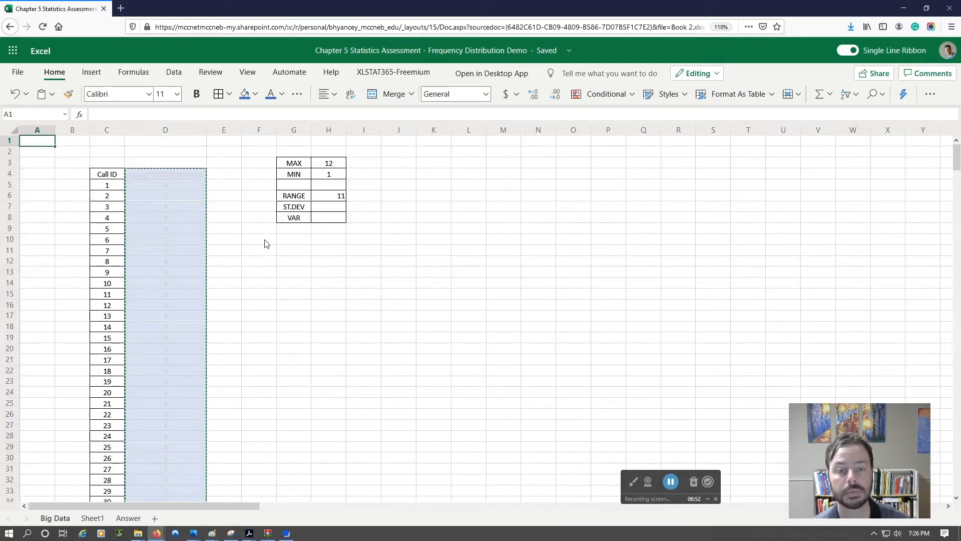
click(74, 175)
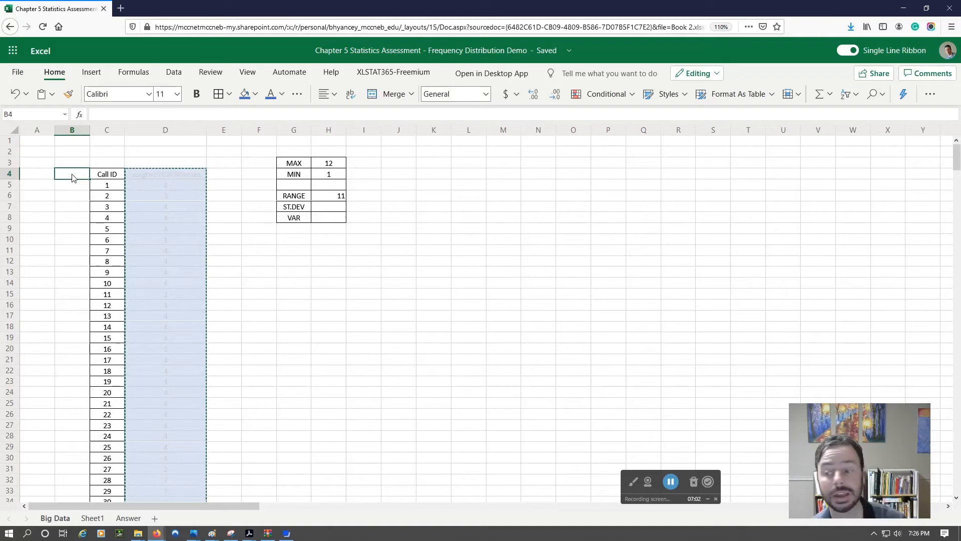
key(ctrl+v)
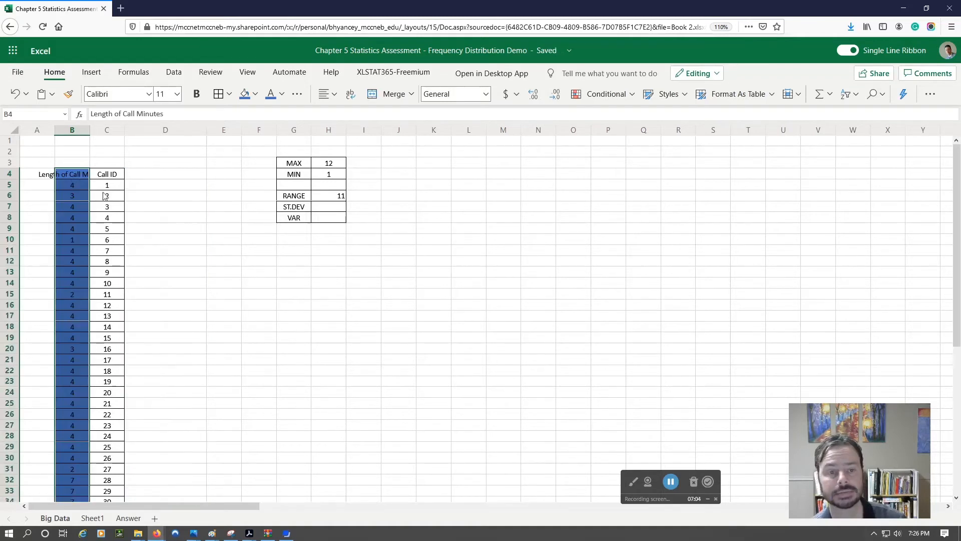
double_click(90, 130)
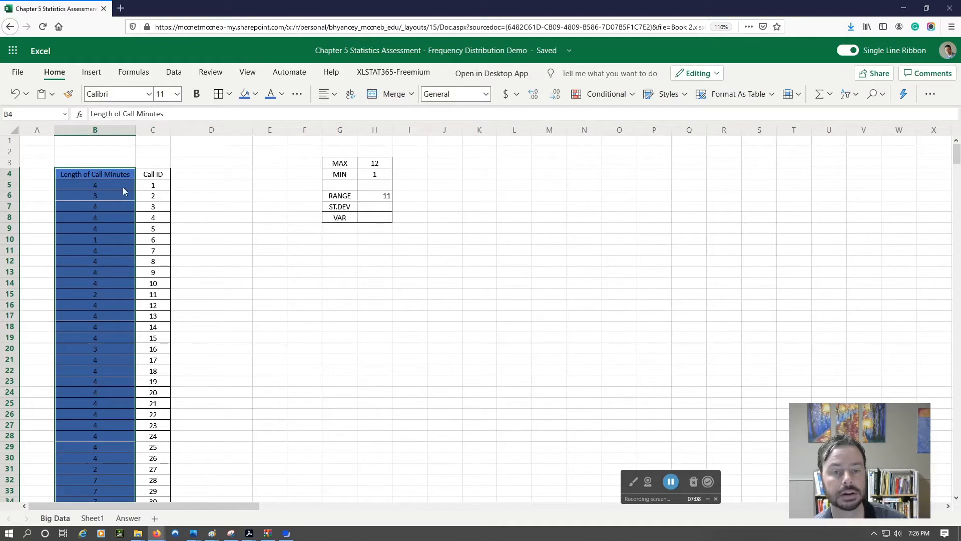
Step: Insert a histogram of the Length of Call Minutes and Call ID data in B4:C276
click(96, 174)
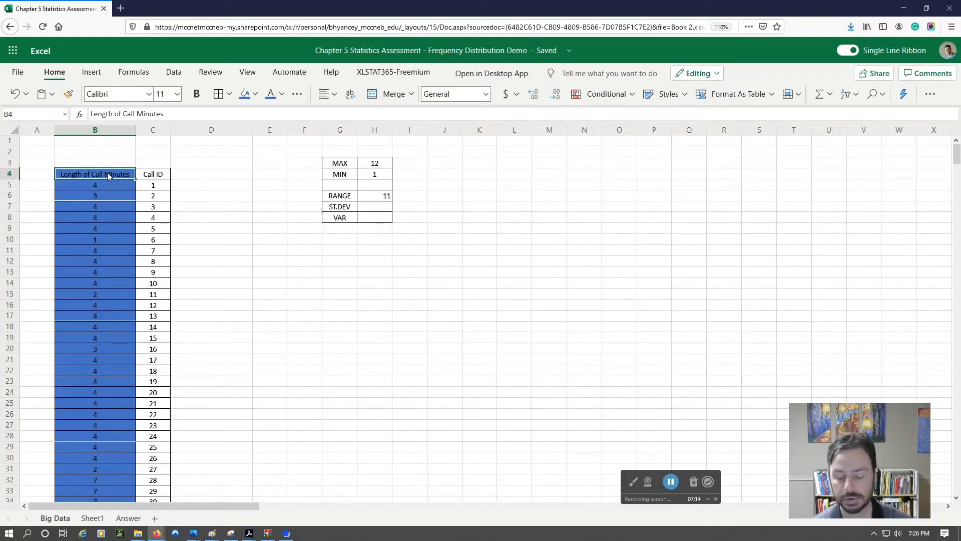
key(shift+Right)
key(ctrl+shift+Down)
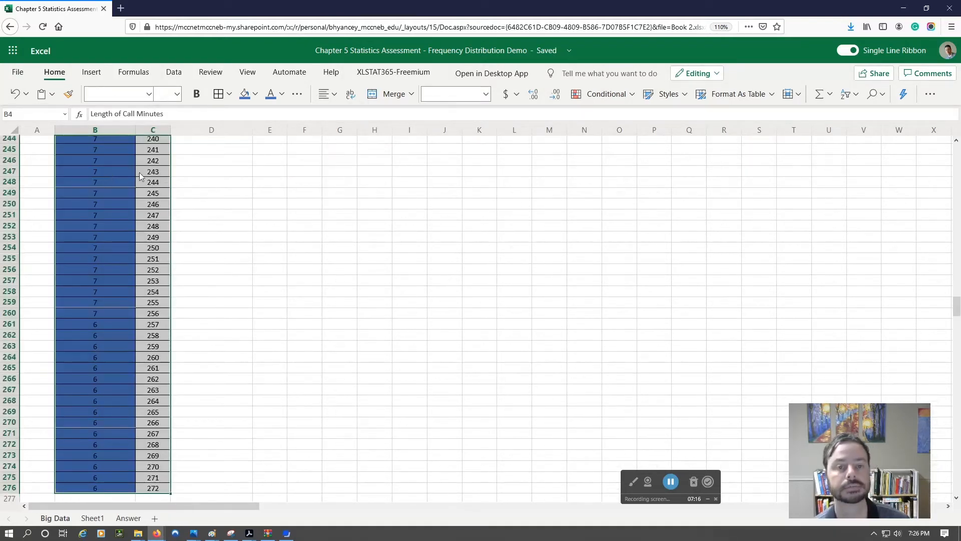
click(92, 73)
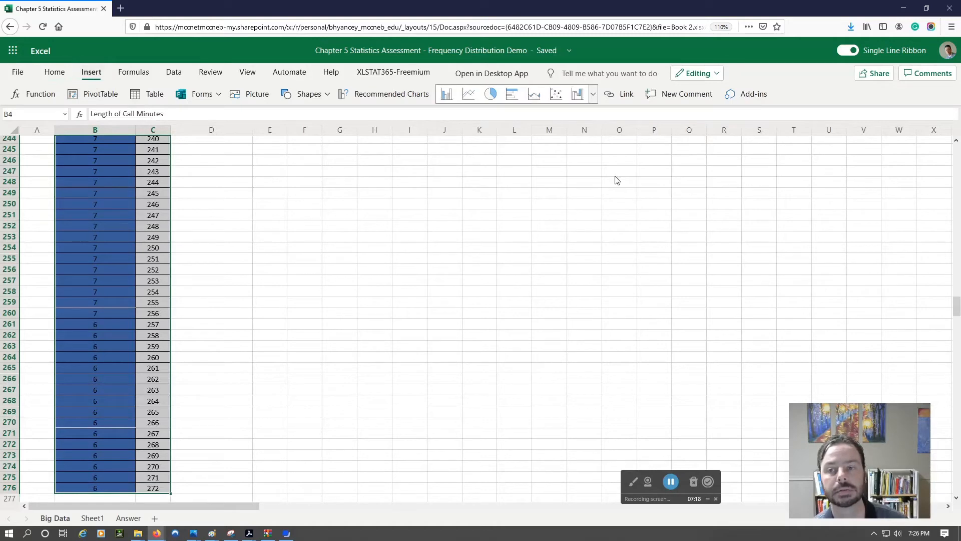
click(594, 95)
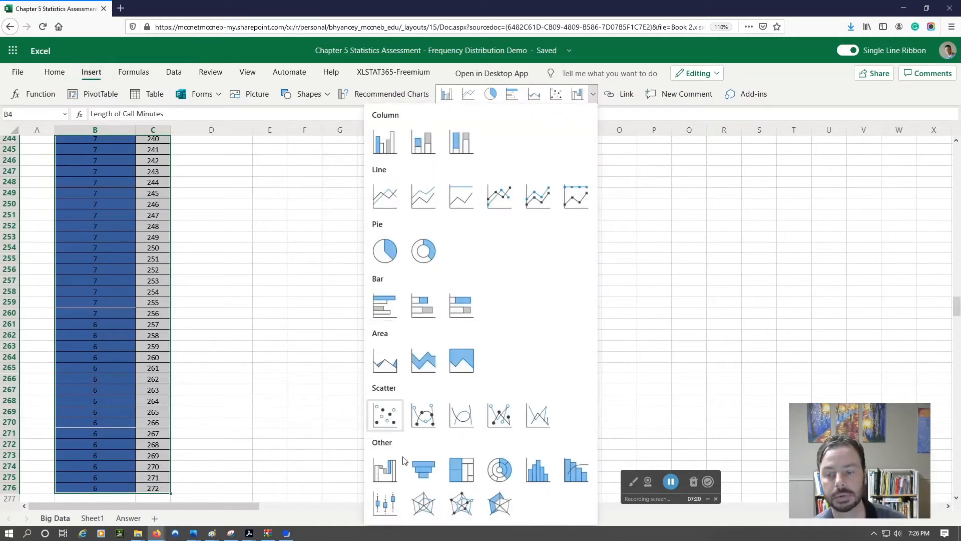
click(532, 480)
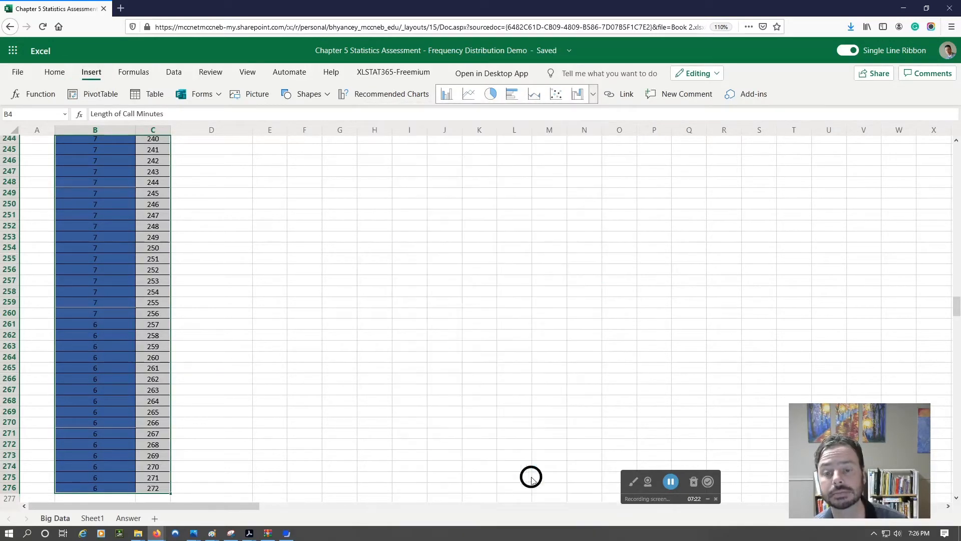
Step: Move the histogram up to the beginning of the sheet, beneath the MAX-to-VAR table, covering about D10:J24
drag(566, 299, 387, 303)
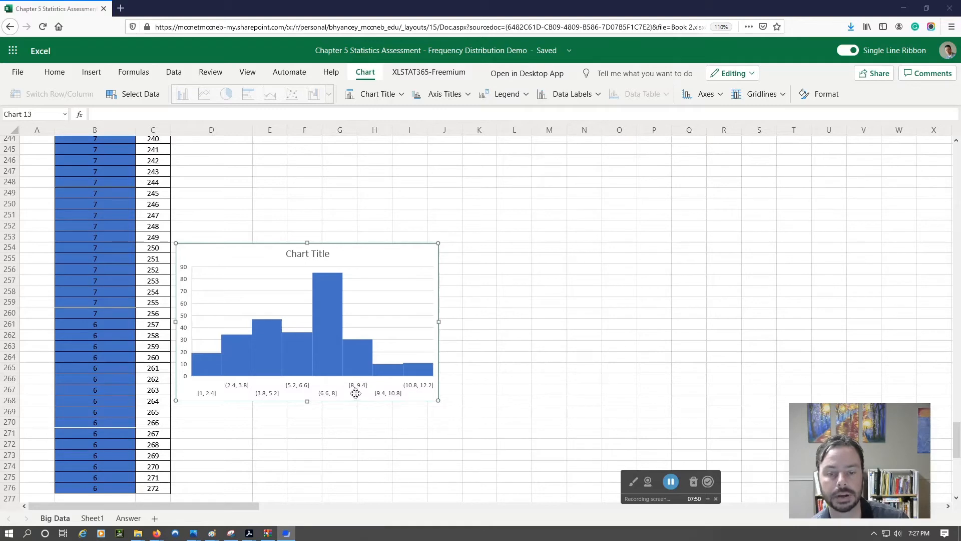
scroll(290, 386, up, 1)
scroll(311, 401, up, 20)
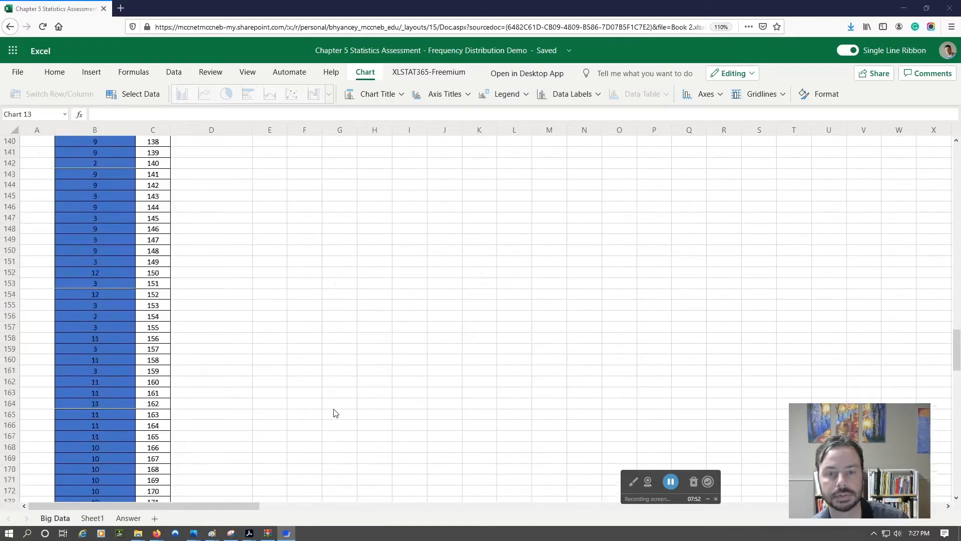
scroll(335, 417, up, 15)
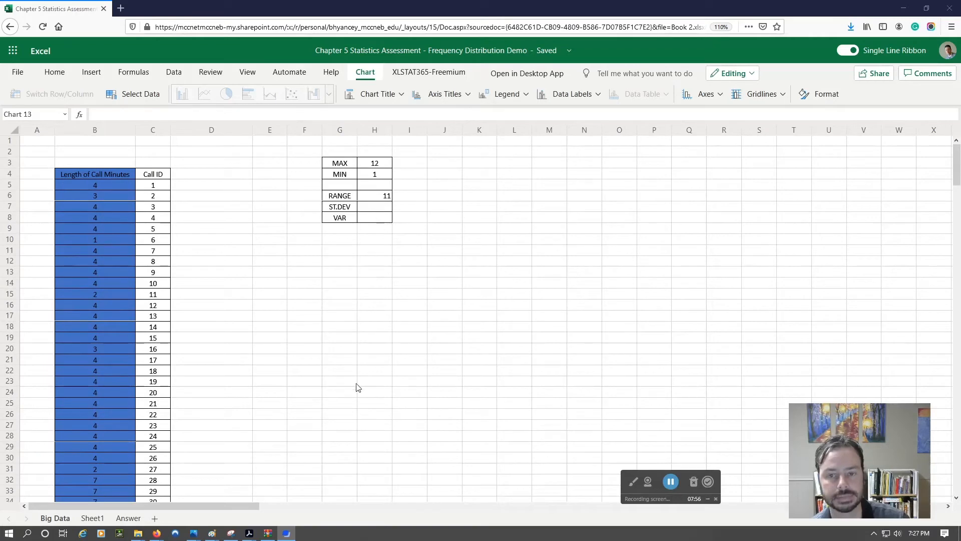
scroll(359, 387, down, 20)
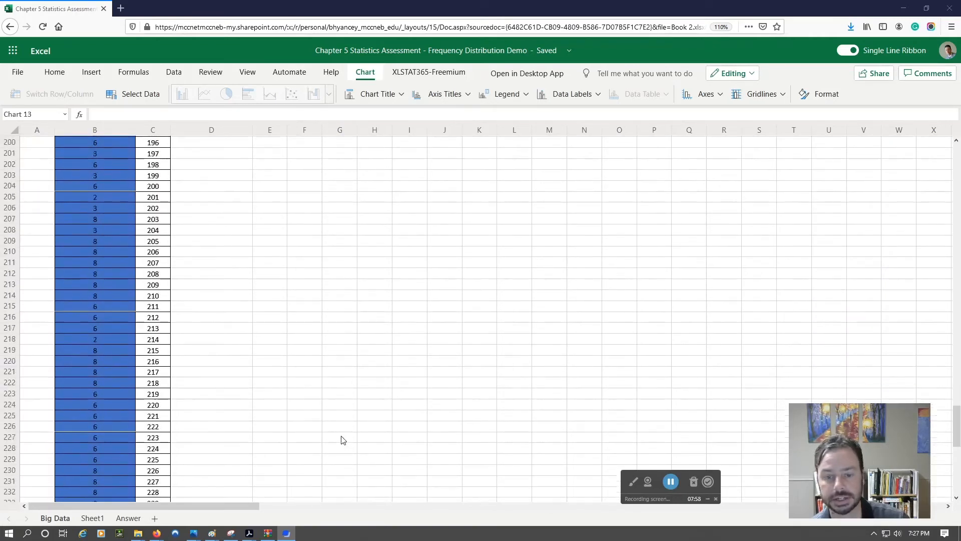
scroll(344, 440, down, 10)
scroll(343, 440, up, 3)
drag(366, 388, 366, 195)
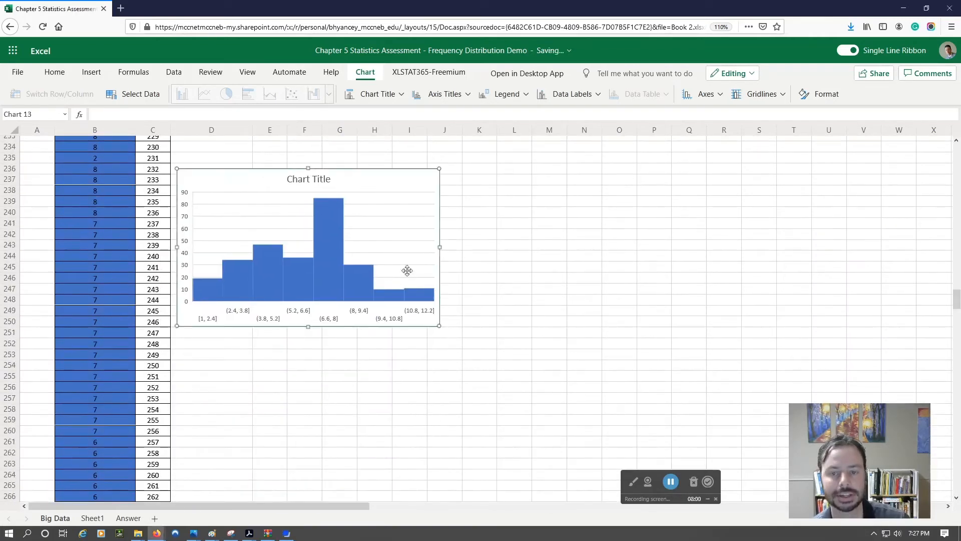
scroll(407, 270, up, 4)
drag(374, 335, 395, 213)
scroll(427, 311, up, 6)
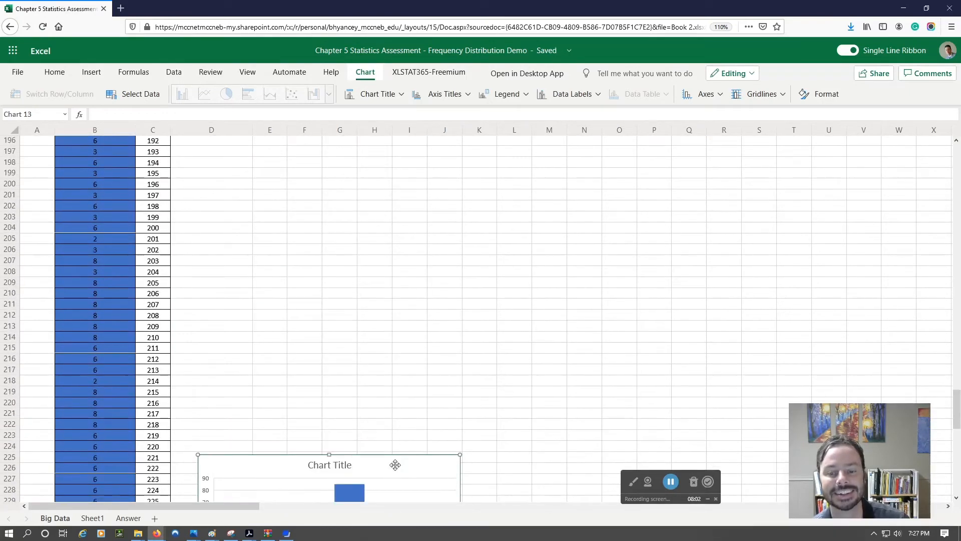
drag(396, 465, 375, 199)
scroll(423, 380, up, 6)
drag(371, 449, 384, 199)
scroll(438, 311, up, 4)
drag(385, 353, 382, 197)
scroll(436, 299, up, 2)
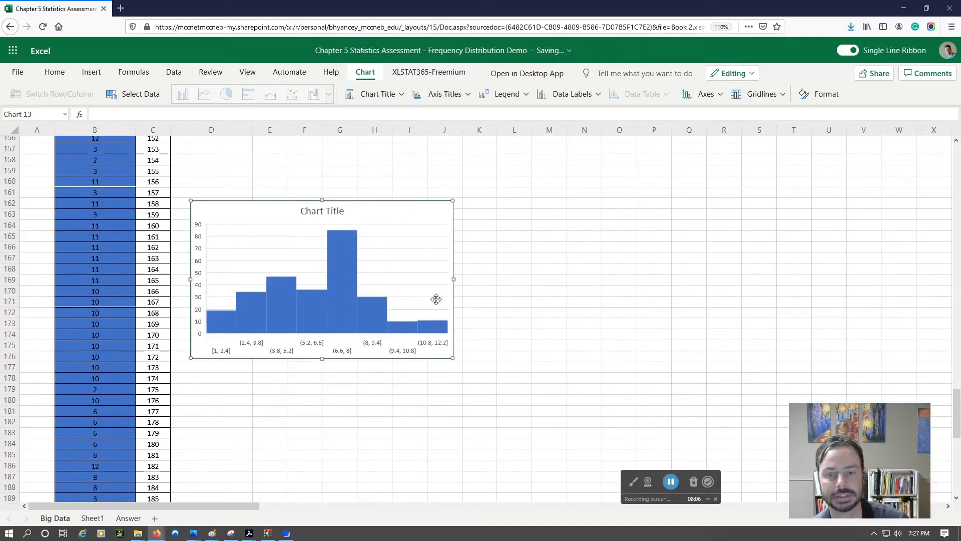
scroll(436, 299, up, 5)
drag(388, 438, 421, 179)
scroll(451, 265, up, 5)
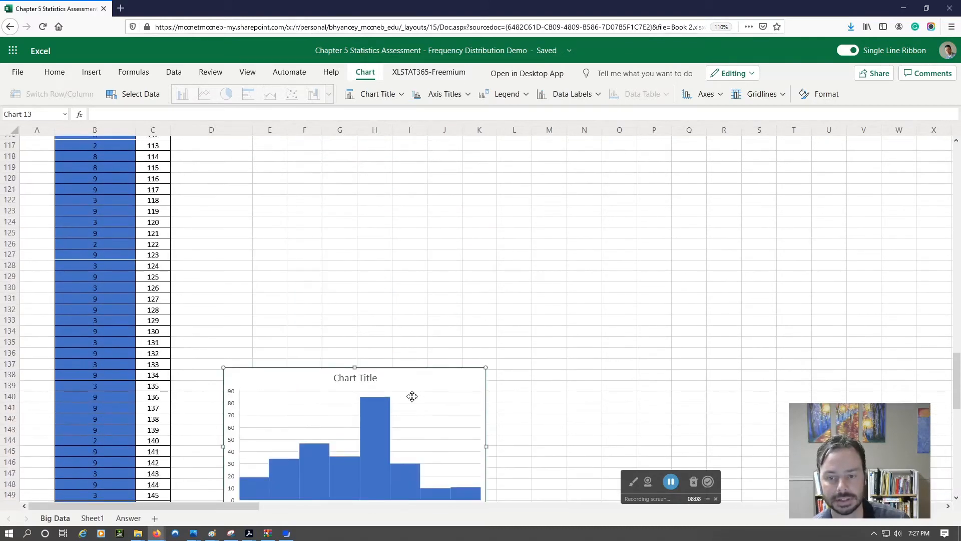
drag(412, 396, 412, 209)
scroll(451, 294, up, 6)
drag(395, 457, 396, 191)
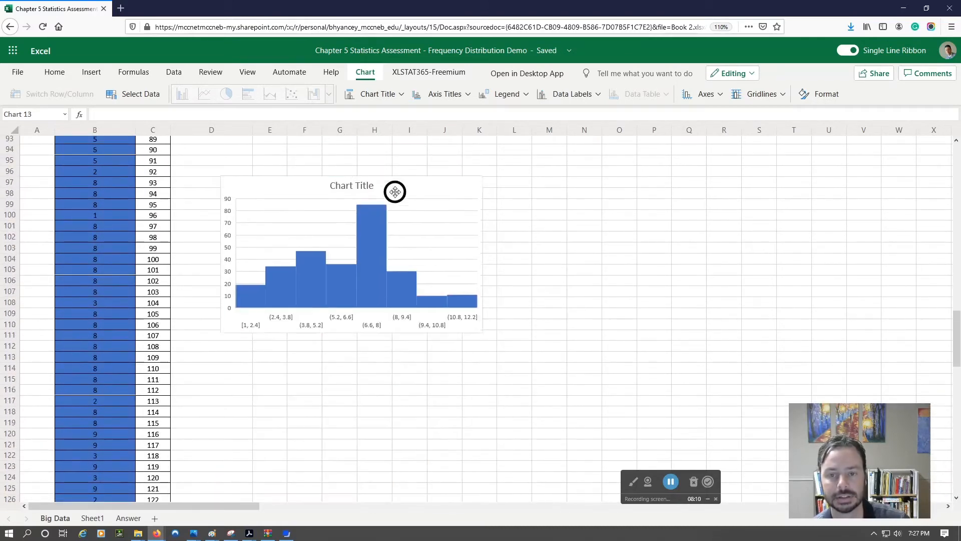
scroll(483, 294, up, 6)
drag(391, 450, 410, 258)
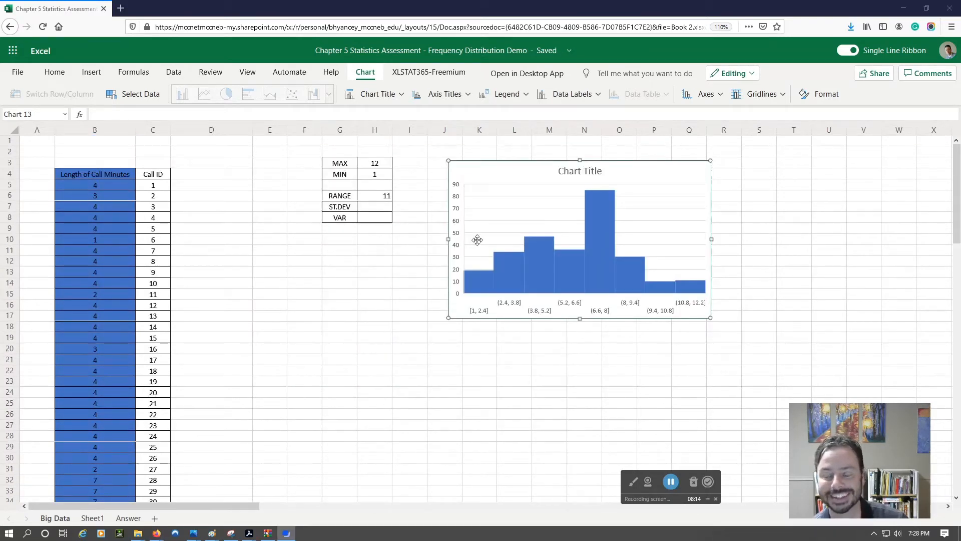
drag(553, 204, 522, 213)
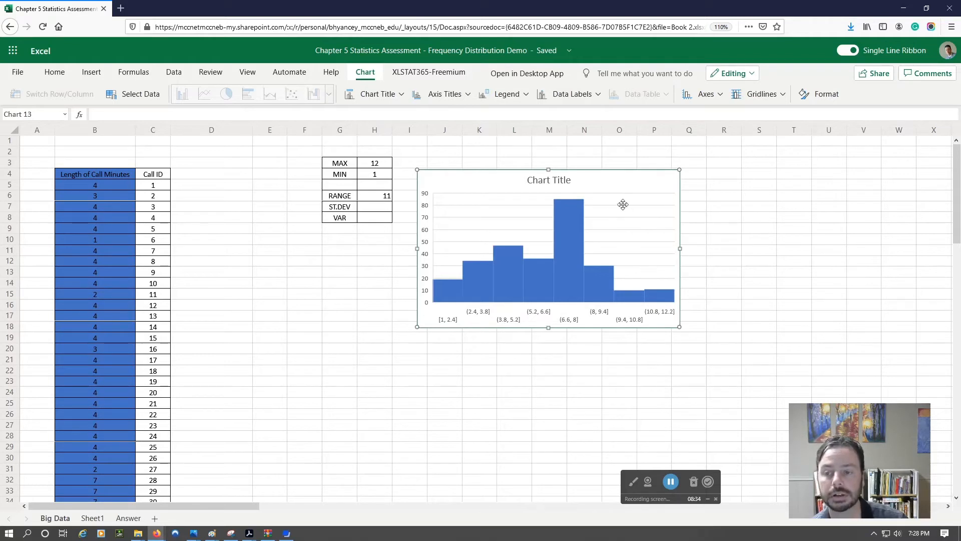
drag(493, 183, 273, 253)
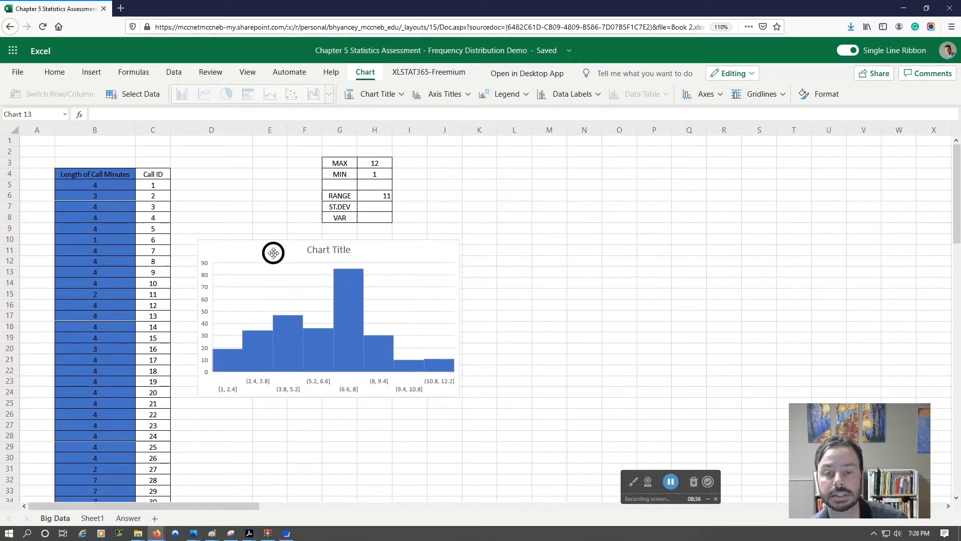
Step: Set the histogram's chart title to "Length of Customer Service Calls"
right_click(270, 257)
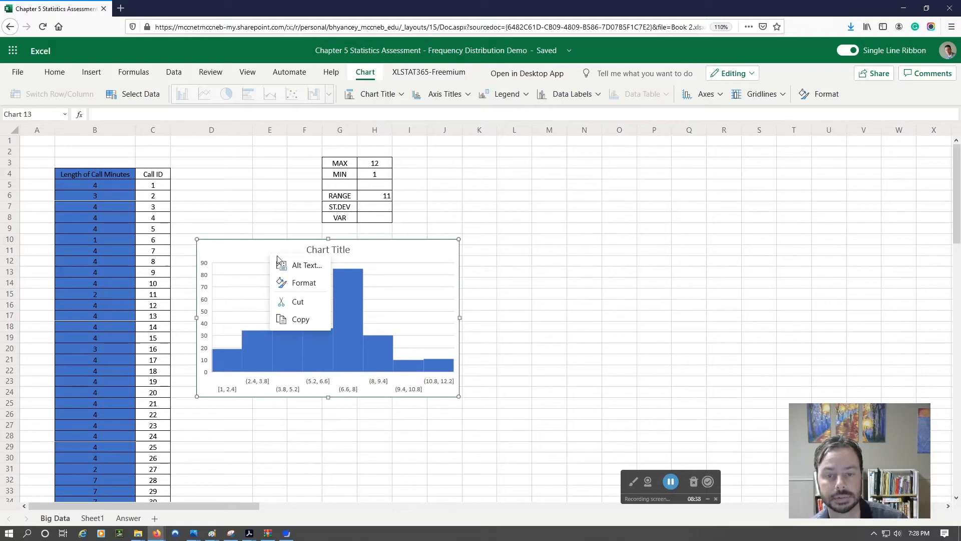
right_click(248, 254)
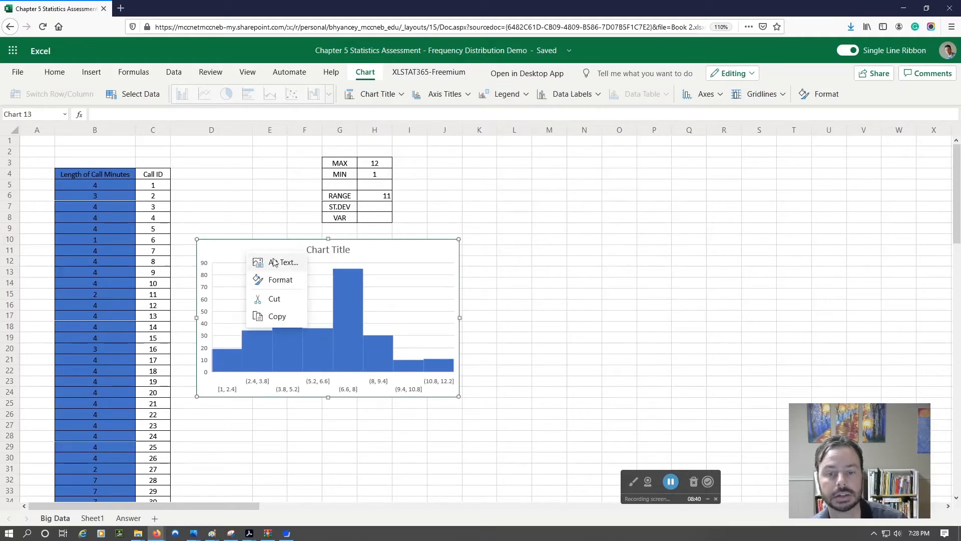
click(280, 279)
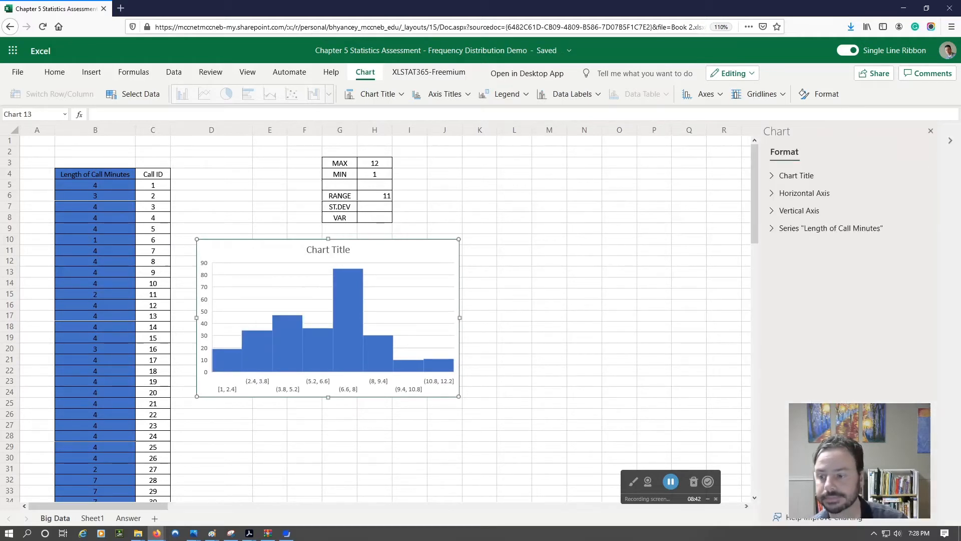
drag(850, 407, 607, 347)
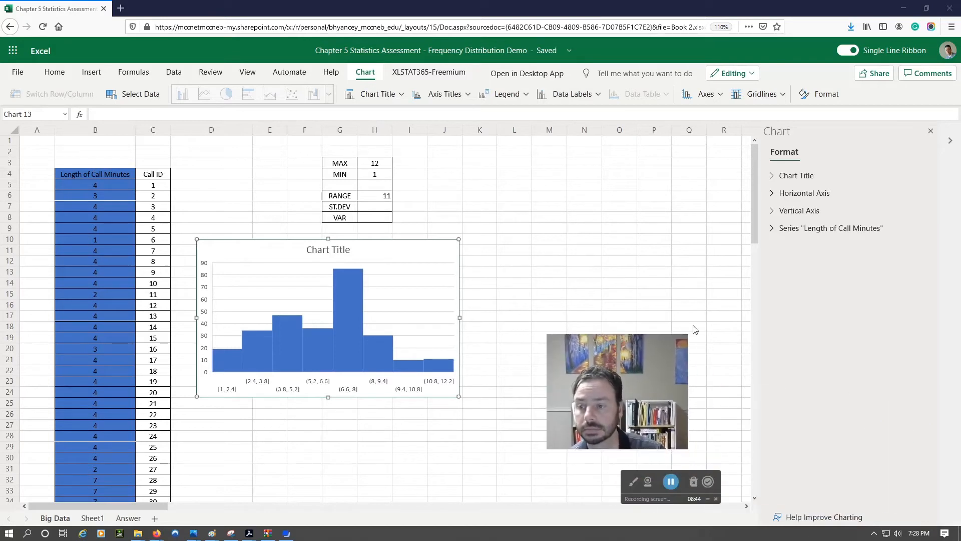
click(774, 176)
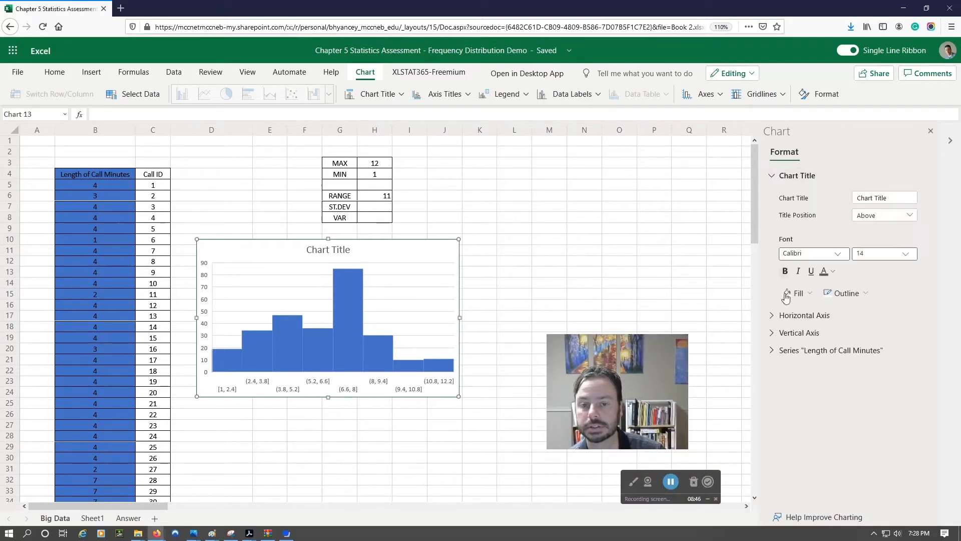
drag(899, 197, 843, 192)
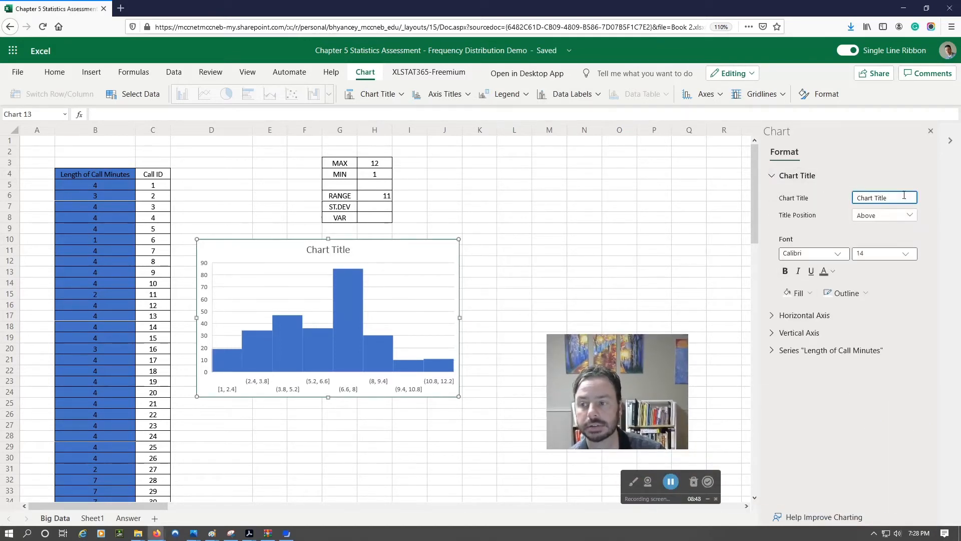
drag(902, 197, 843, 191)
text(Length of C)
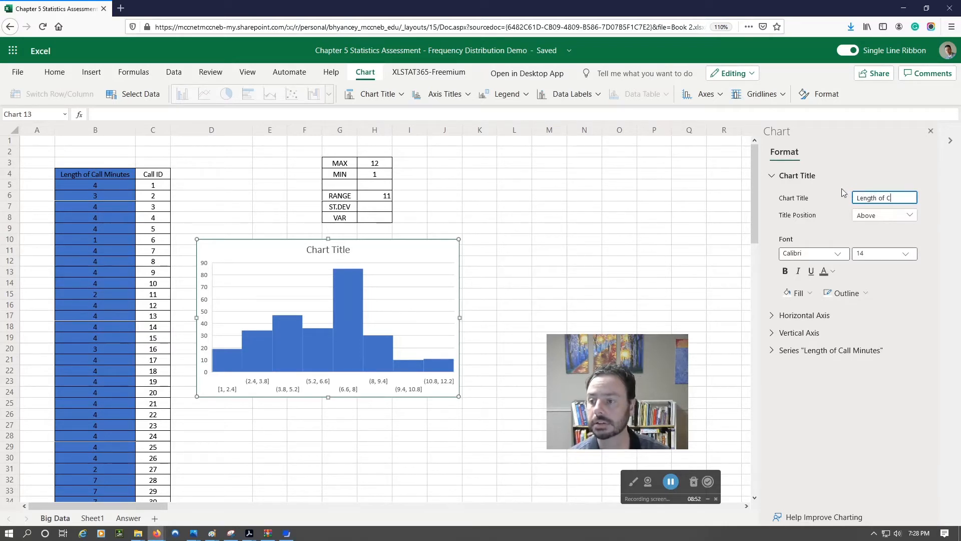
text(ustomer Service Calls)
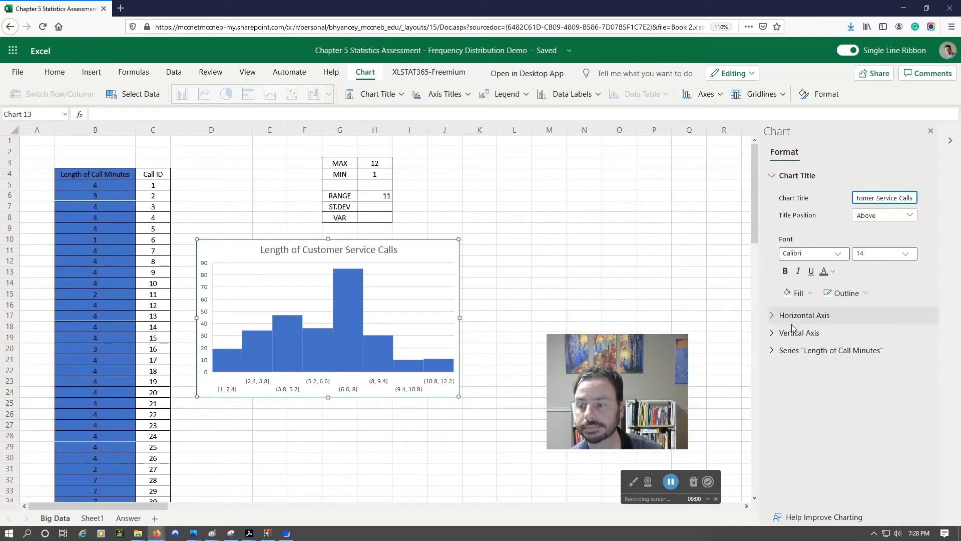
Step: Examine the format options for the histogram's horizontal and vertical axes
click(772, 316)
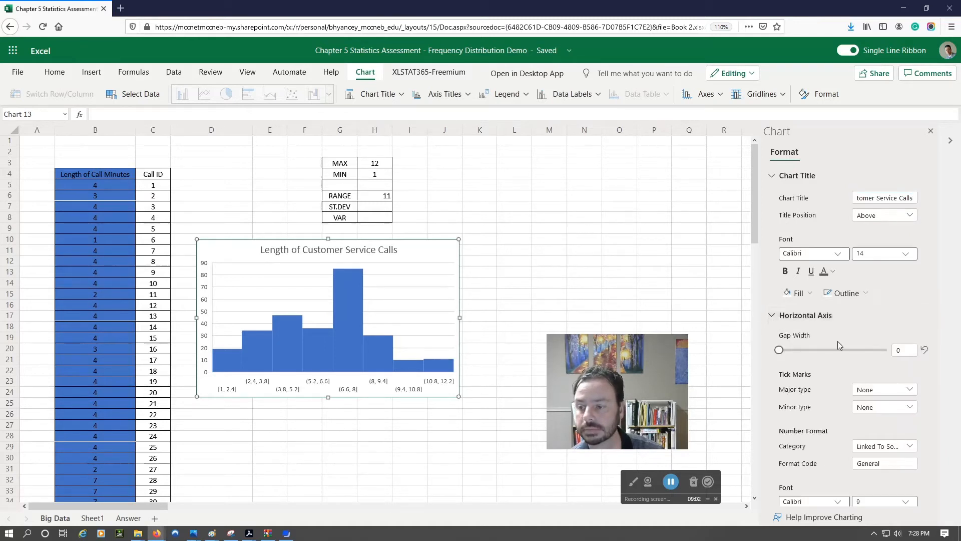
scroll(837, 341, down, 2)
scroll(832, 314, up, 2)
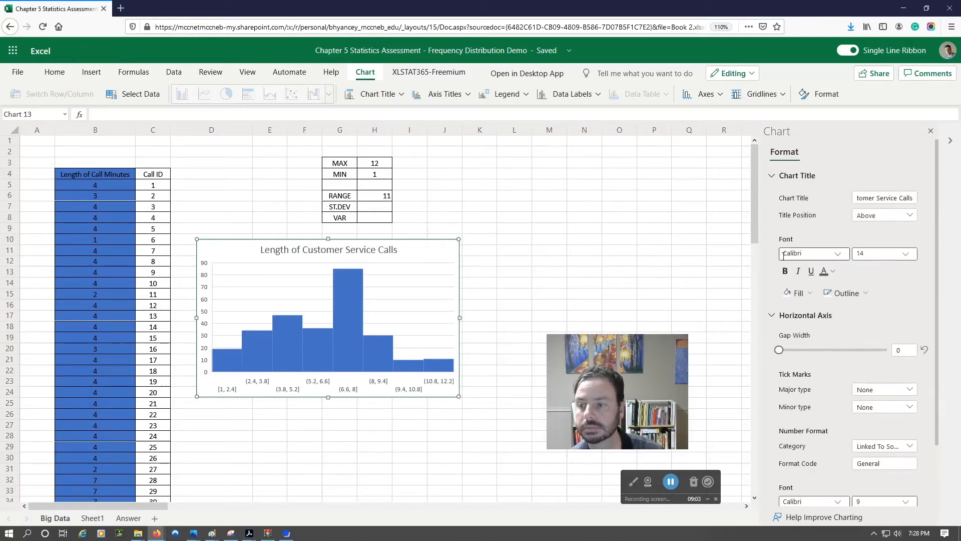
click(772, 315)
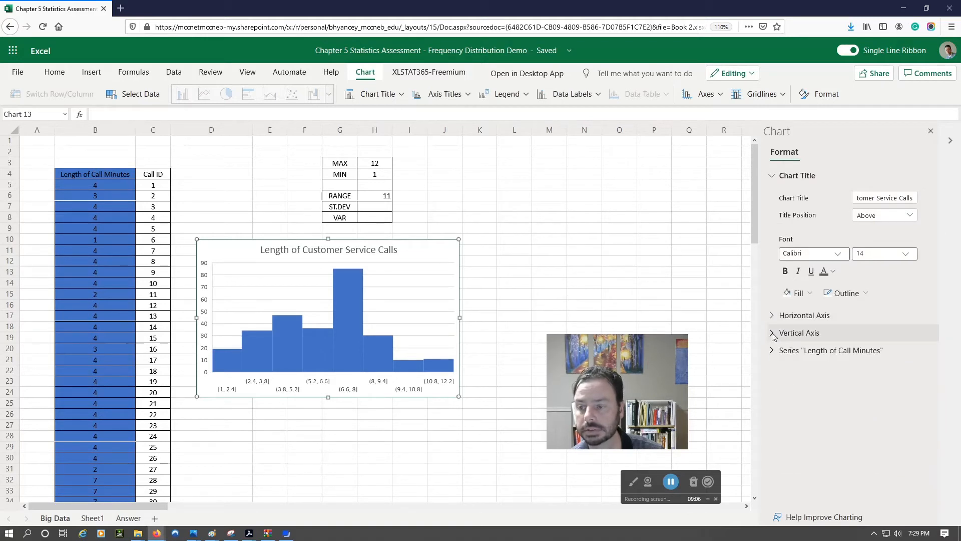
click(772, 333)
click(772, 333)
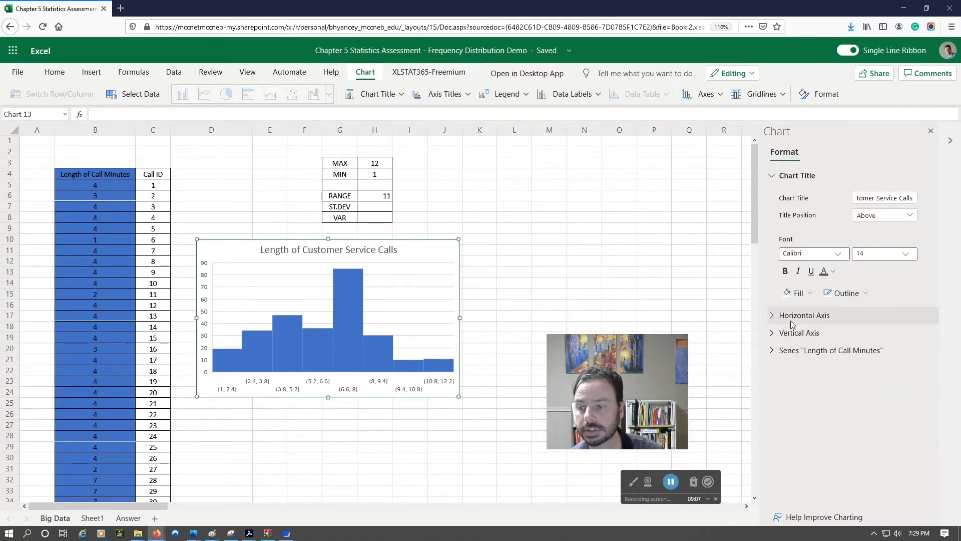
Step: Try grouping the Length of Call Minutes series' bins By Category, and return the bins to Auto
click(772, 350)
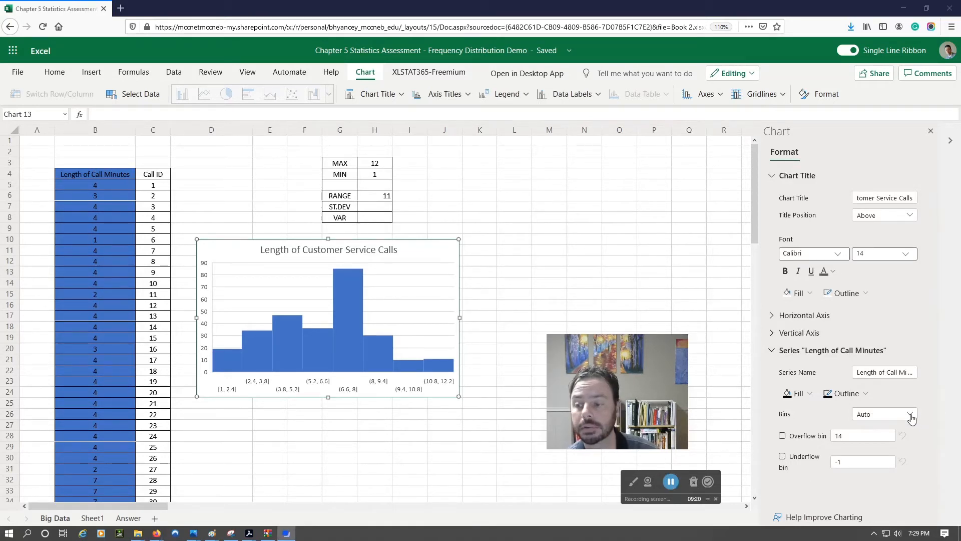
click(911, 415)
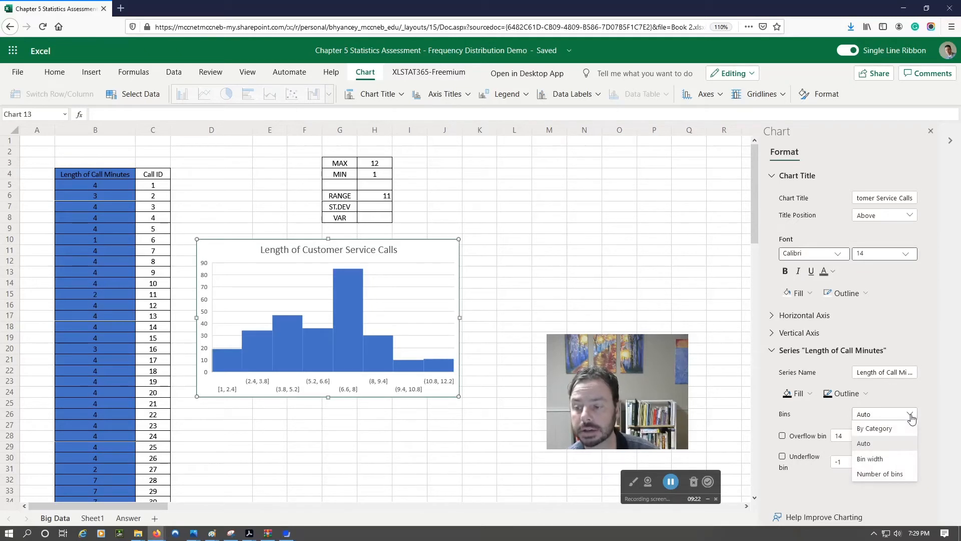
click(885, 428)
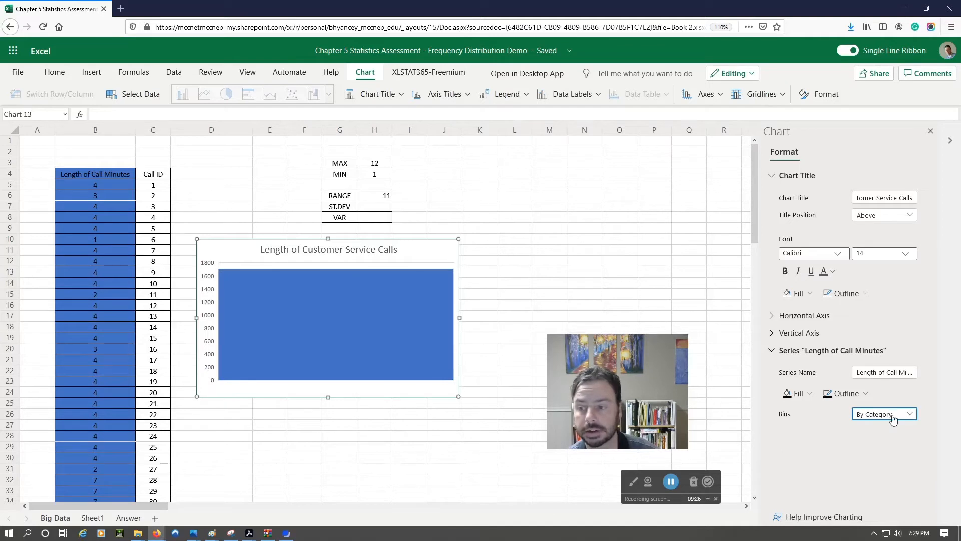
click(910, 414)
click(886, 443)
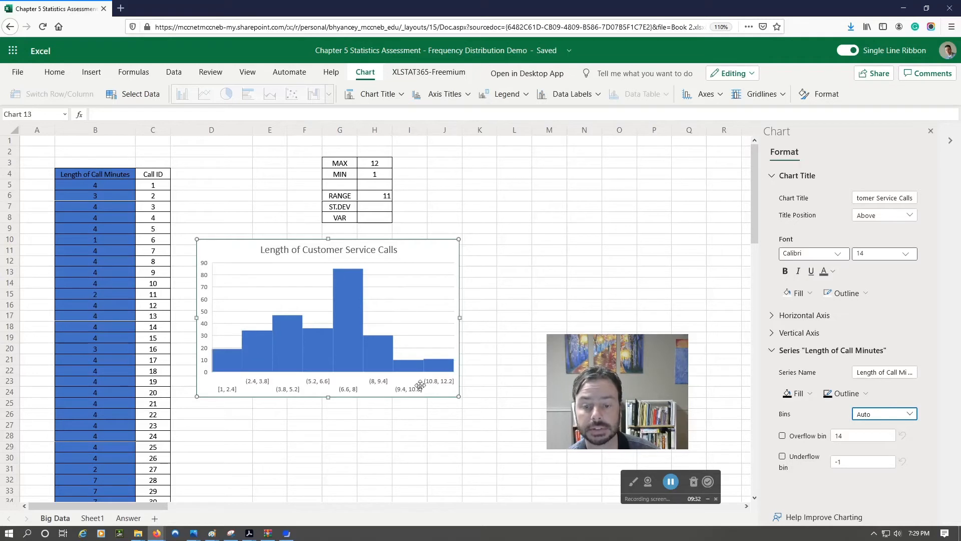
Step: Group the Length of Call Minutes series by Bin width and set the bin width to 1
click(909, 413)
click(871, 459)
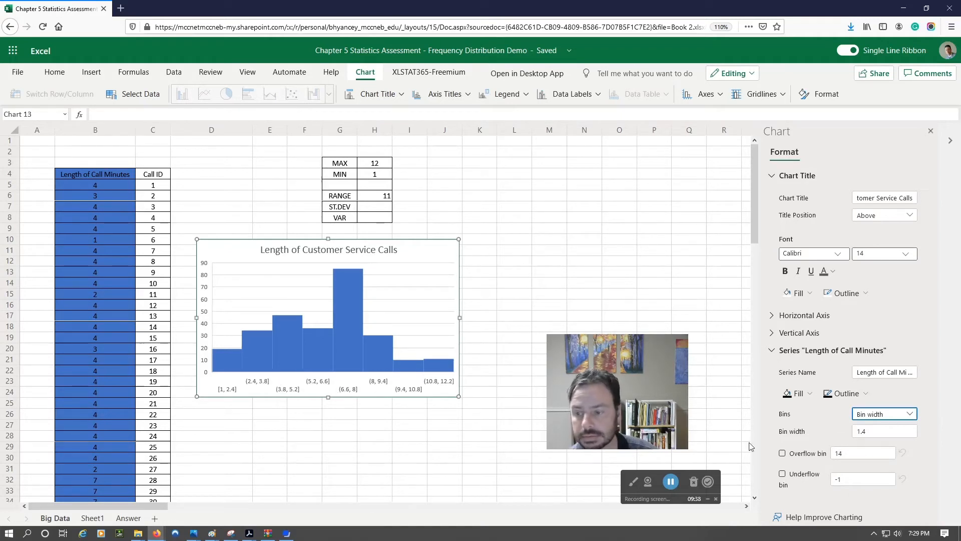
click(848, 430)
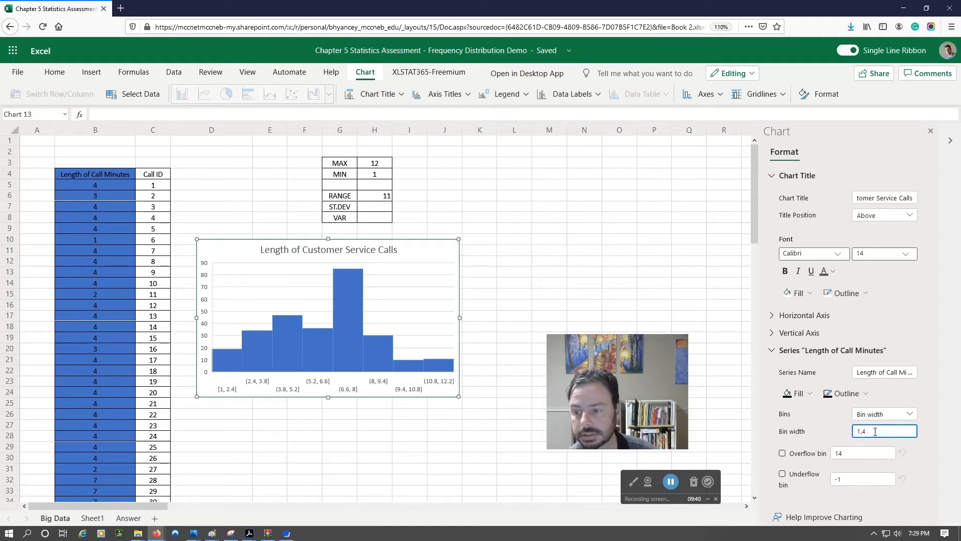
double_click(848, 429)
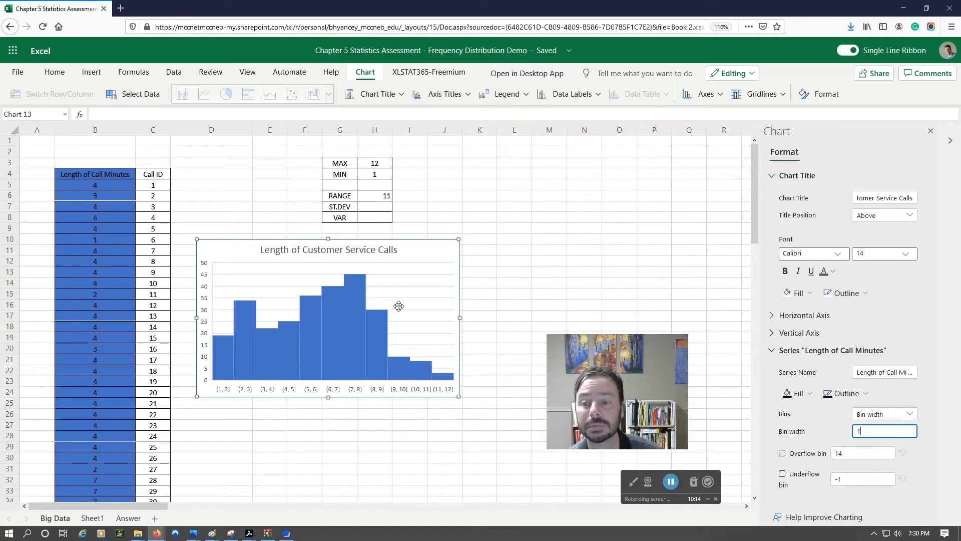
Step: Add data labels above the histogram's bars, and enlarge and move the chart to cover about D10:K29, clear of the Call ID column
click(599, 97)
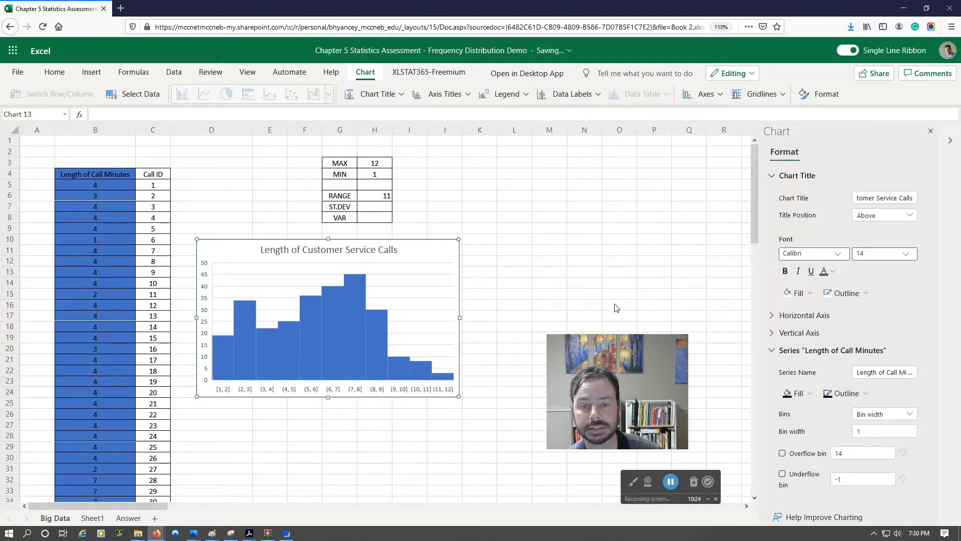
click(616, 309)
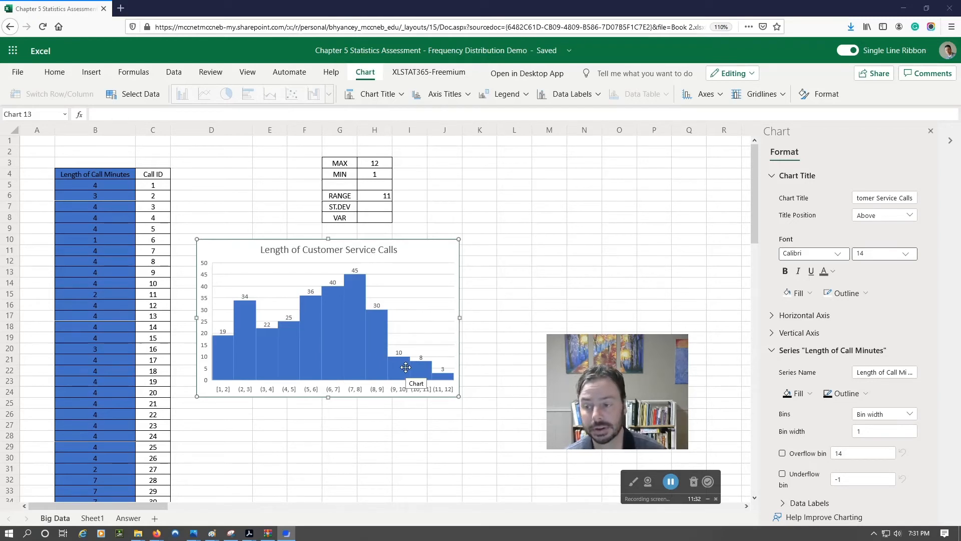
click(671, 481)
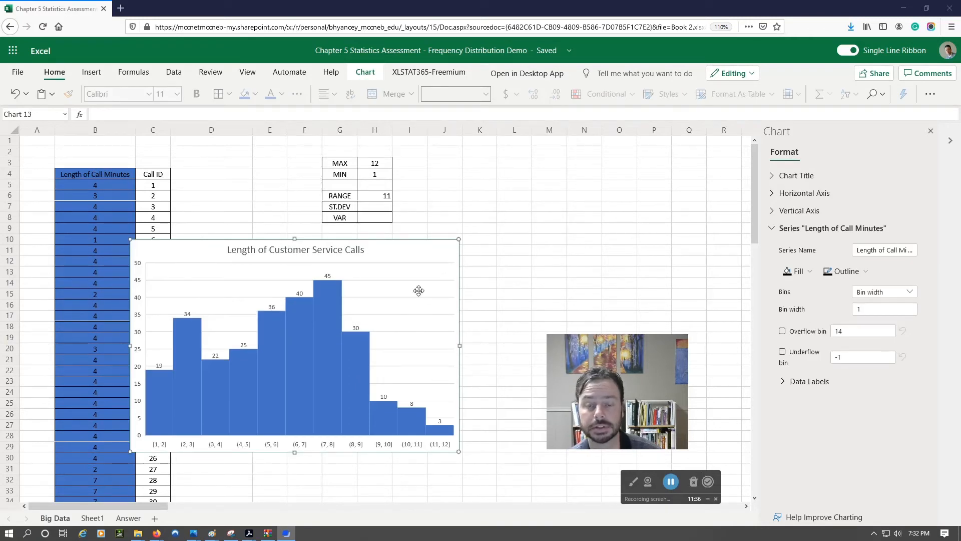
drag(395, 300, 441, 304)
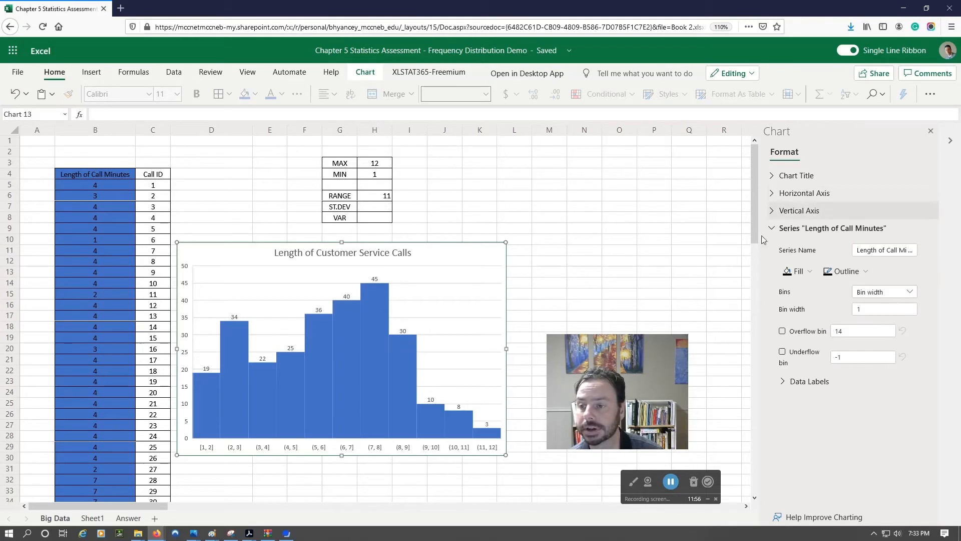
Step: Try grouping the histogram by Number of bins with 5 bins
click(910, 294)
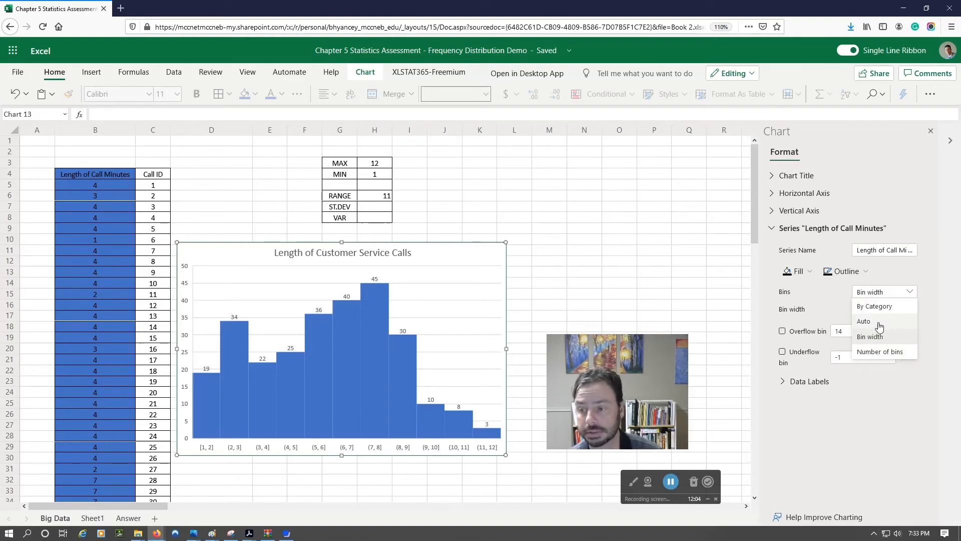
click(874, 354)
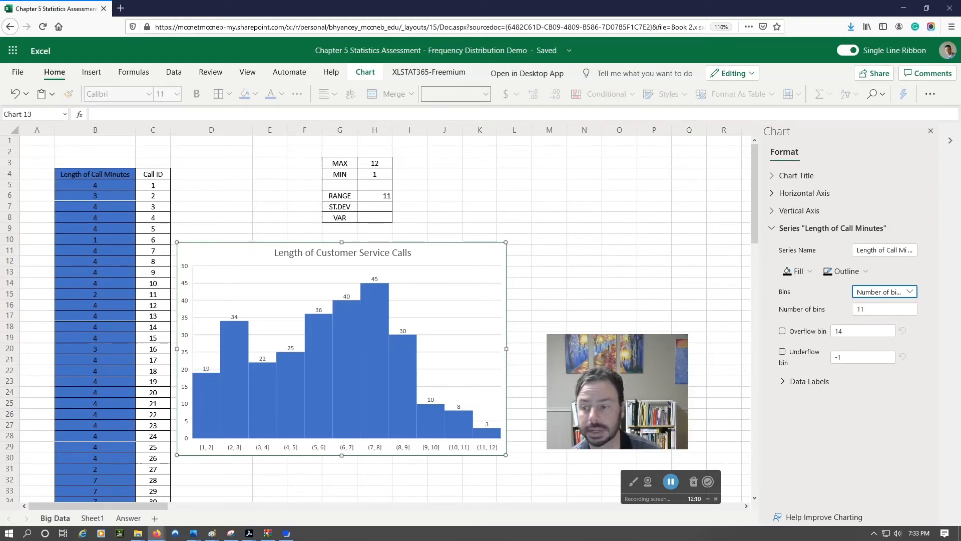
click(876, 308)
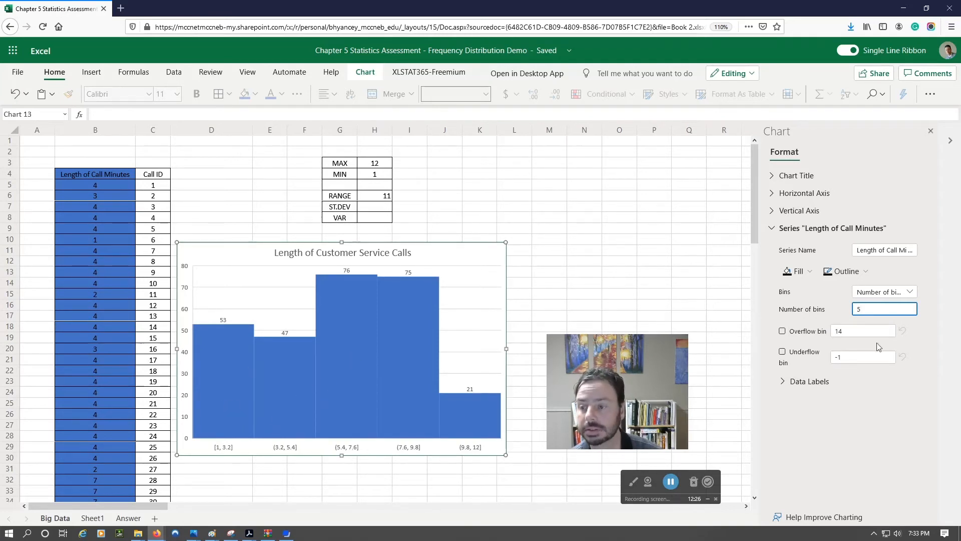
Step: Return the series' bins to Bin width and enter a width of 1
click(908, 291)
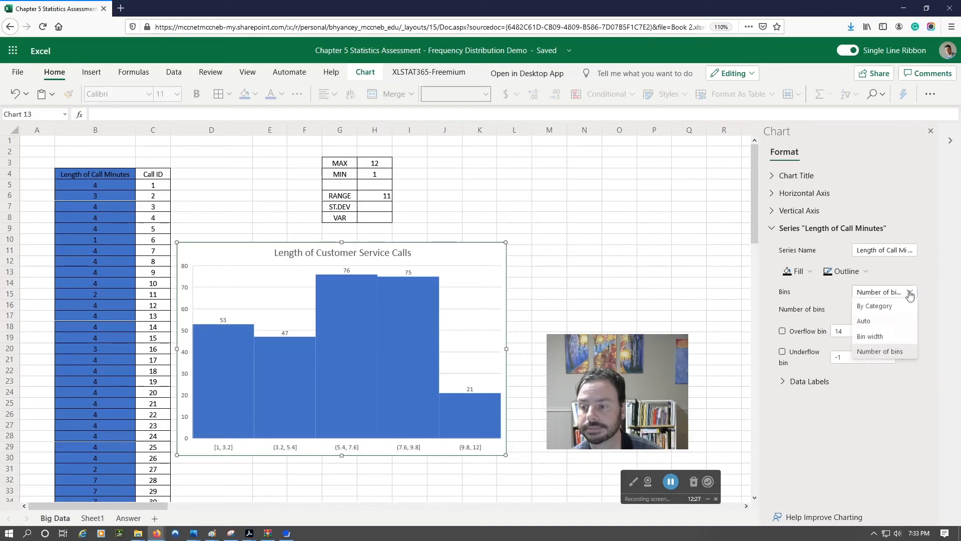
click(870, 336)
click(846, 309)
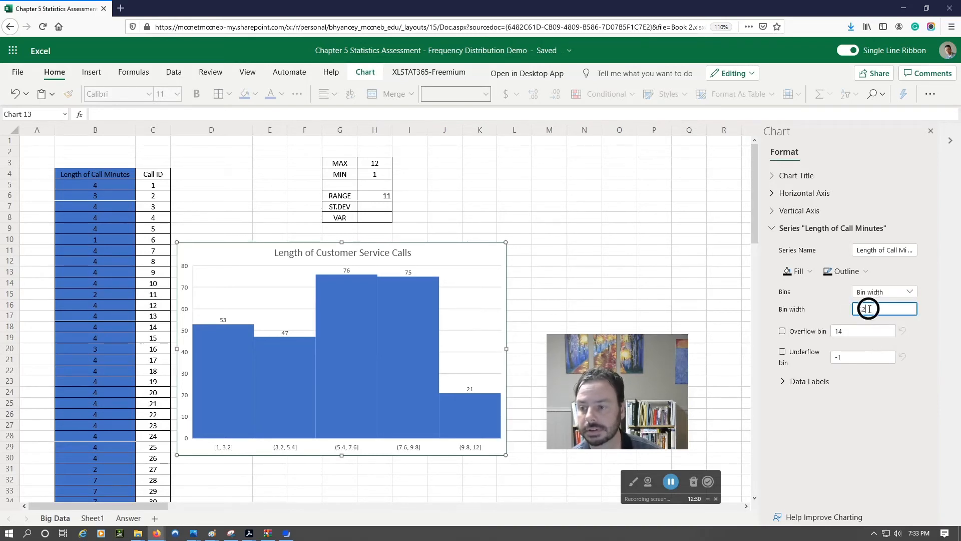
key(BackSpace)
key(BackSpace)
key(BackSpace)
text(1)
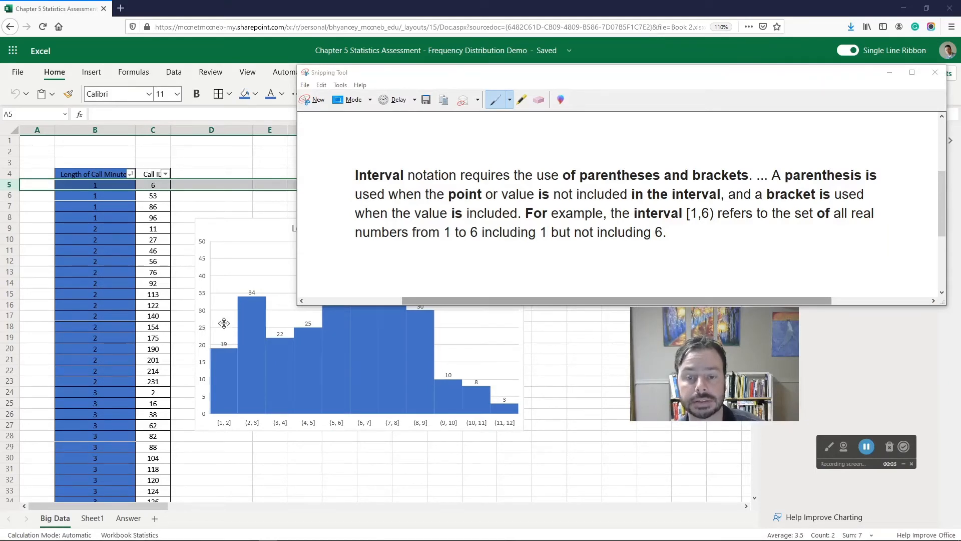
Step: Compare the interval notation explanation in the Snipping Tool capture with the histogram's horizontal axis bin labels and the sorted call lengths
drag(297, 305, 385, 268)
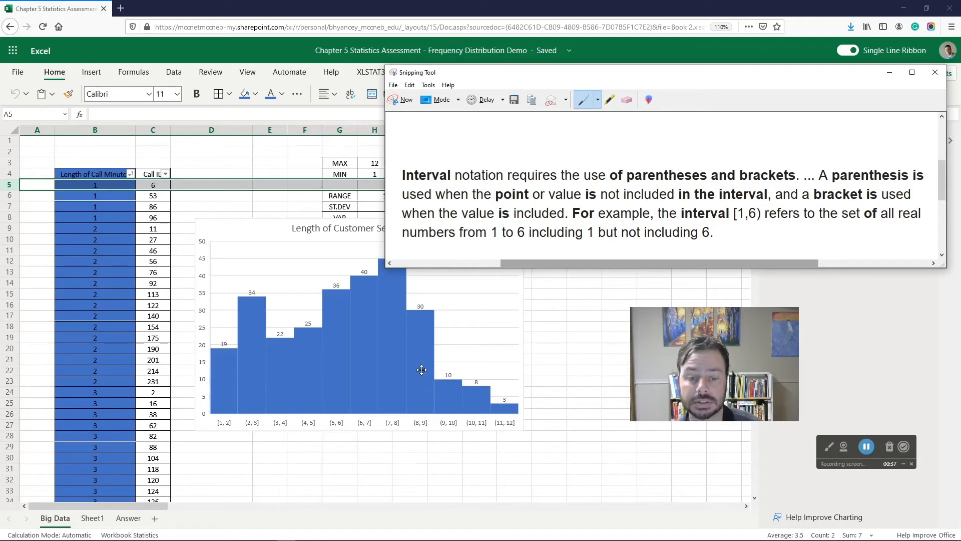
click(296, 471)
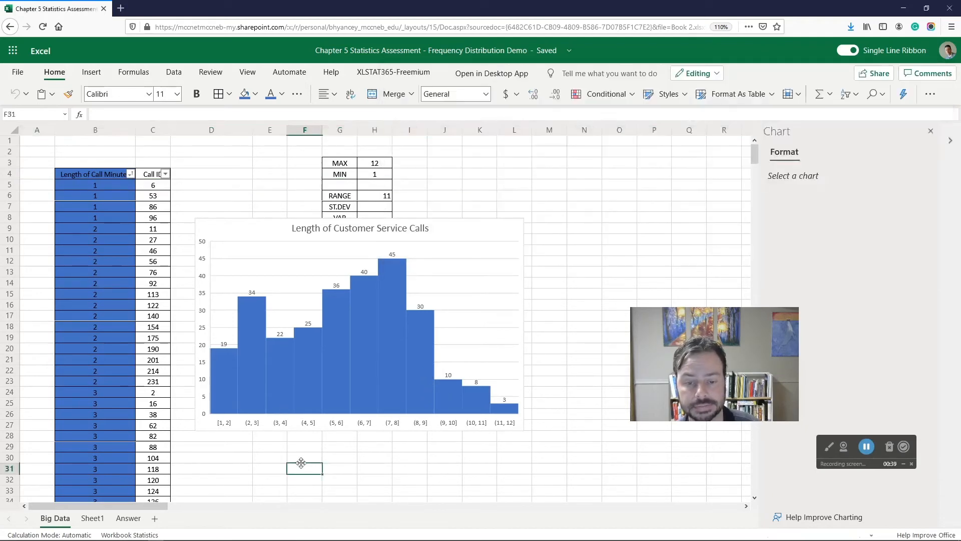
key(ctrl+plus)
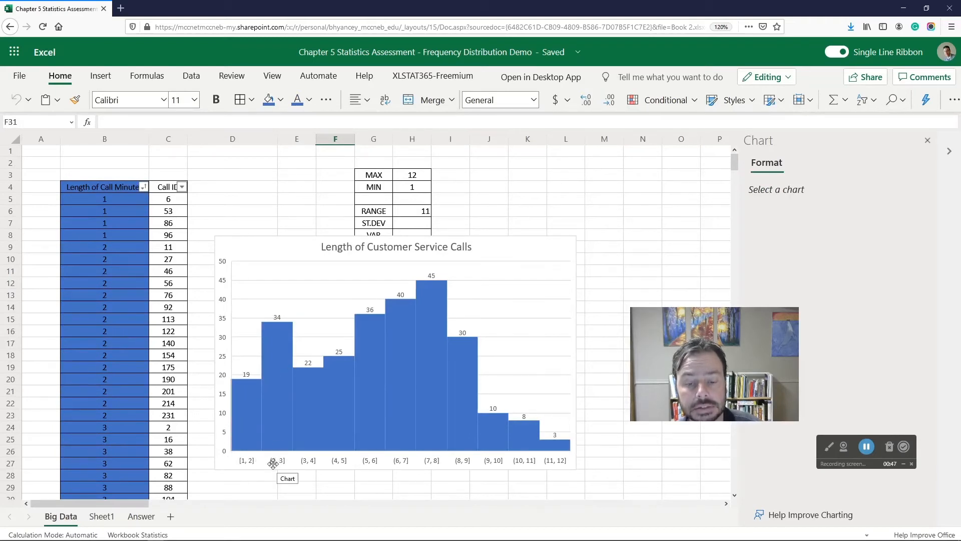
click(280, 391)
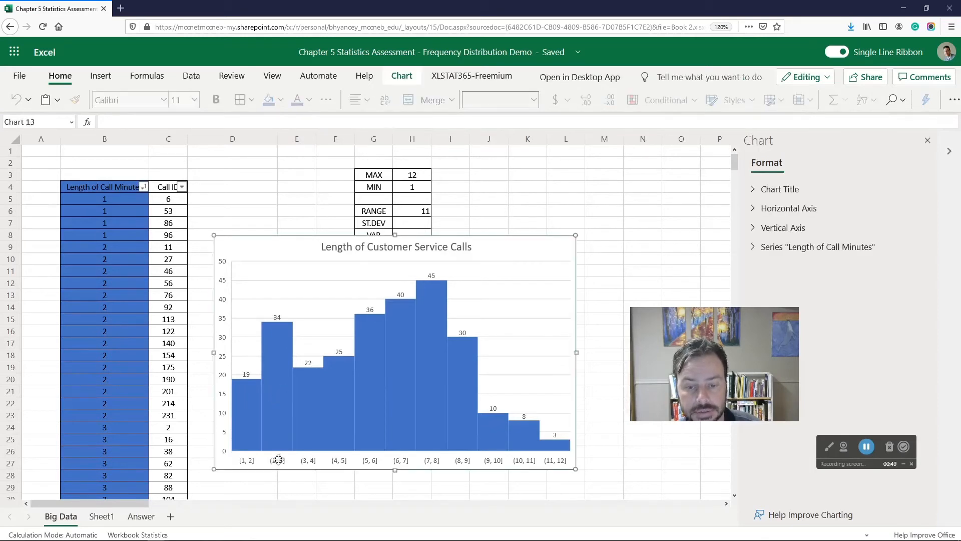
scroll(293, 456, down, 1)
scroll(293, 456, down, 3)
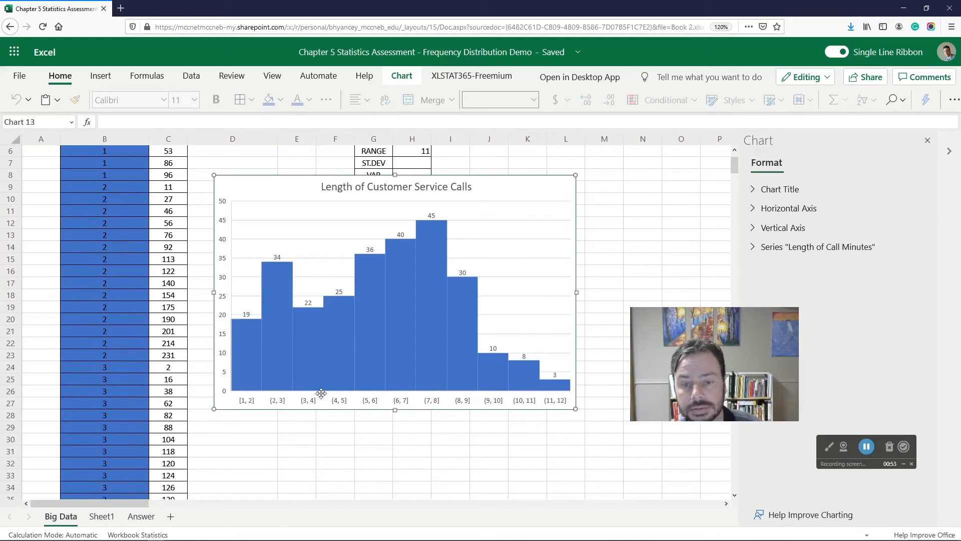
scroll(372, 395, up, 1)
scroll(372, 396, up, 1)
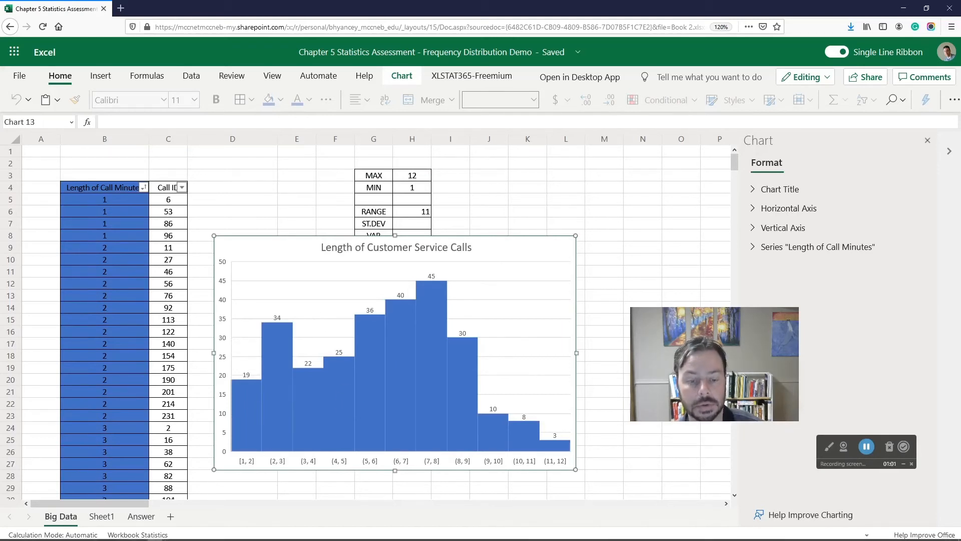
click(295, 534)
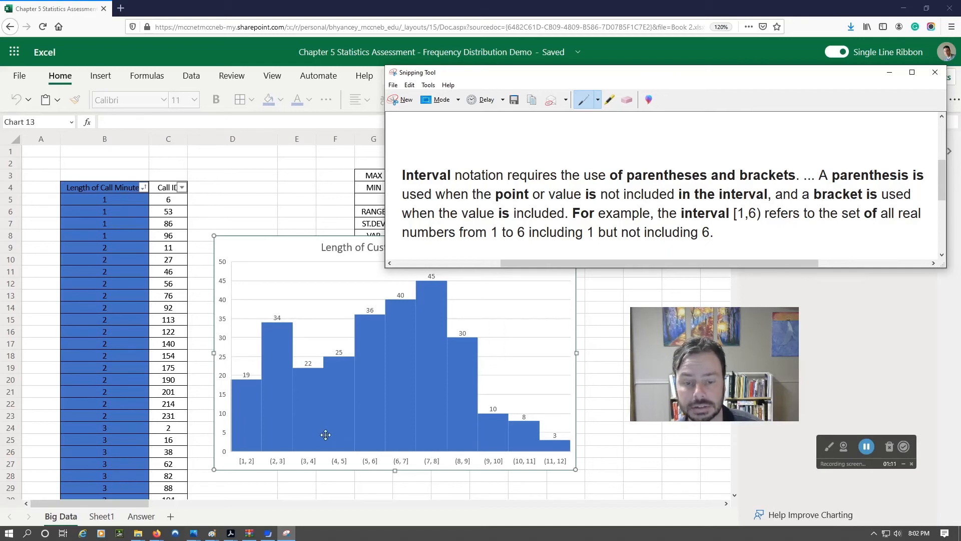
click(275, 441)
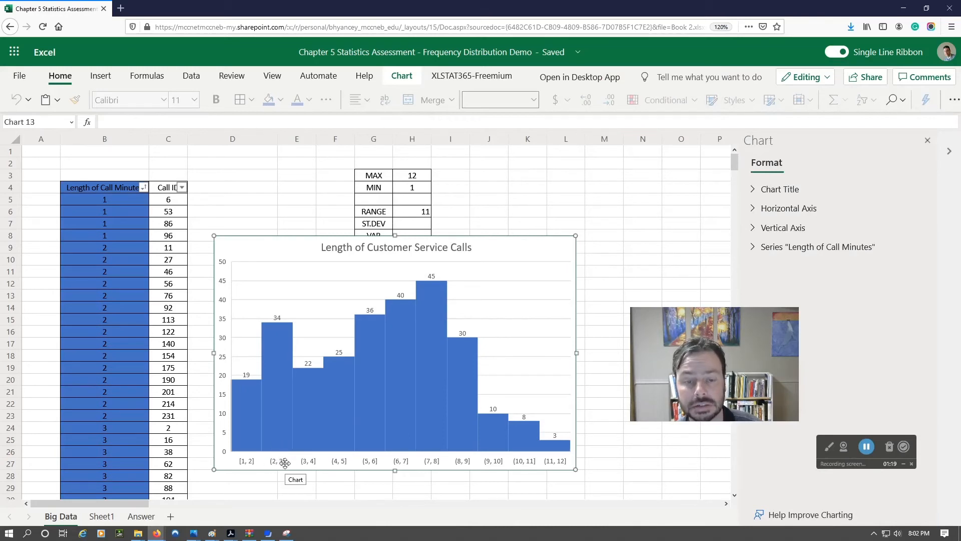
click(866, 446)
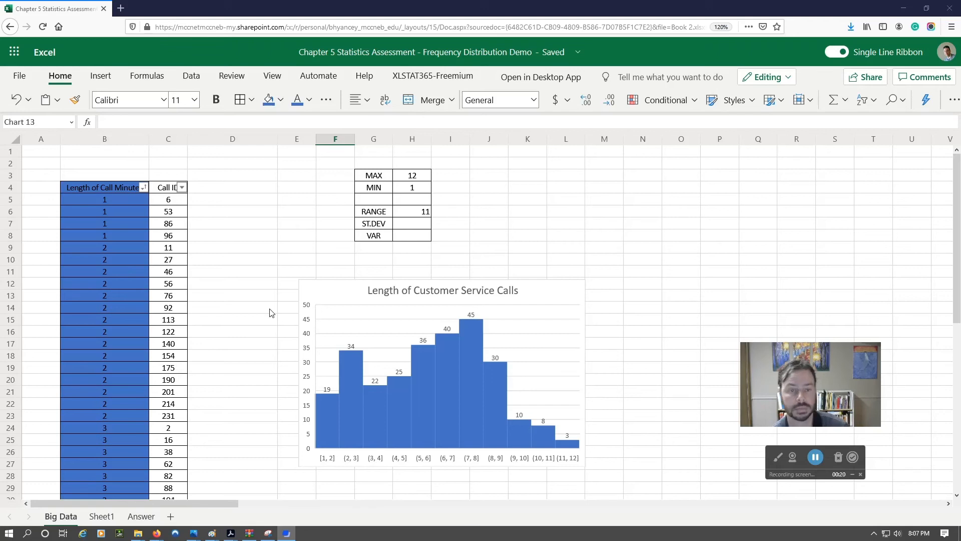
Step: Open the histogram's format options and expand the settings of the Length of Call Minutes series
click(108, 189)
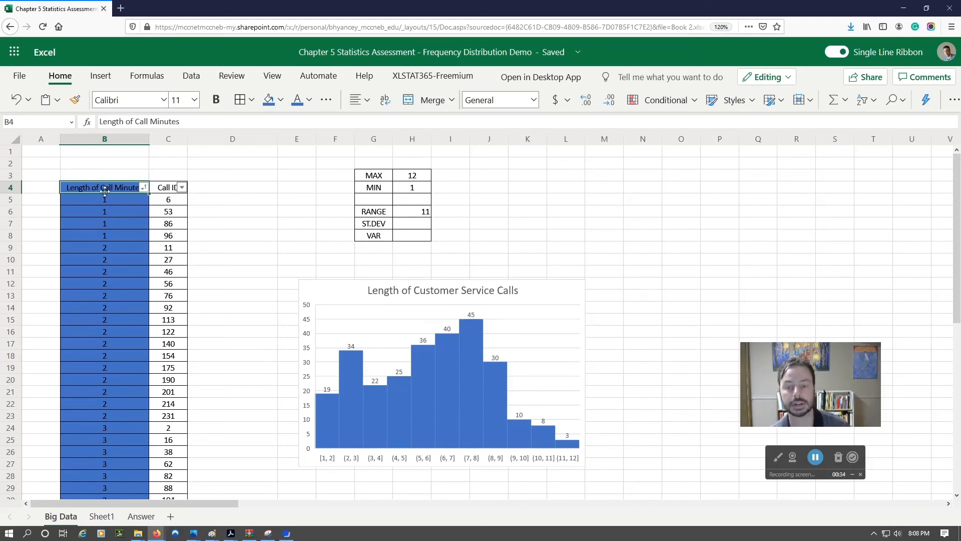
click(99, 76)
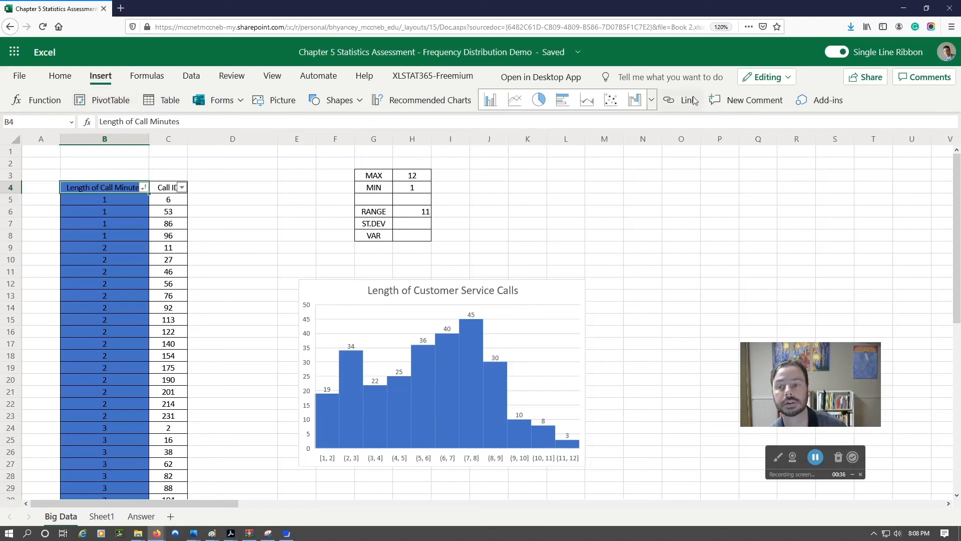
click(552, 325)
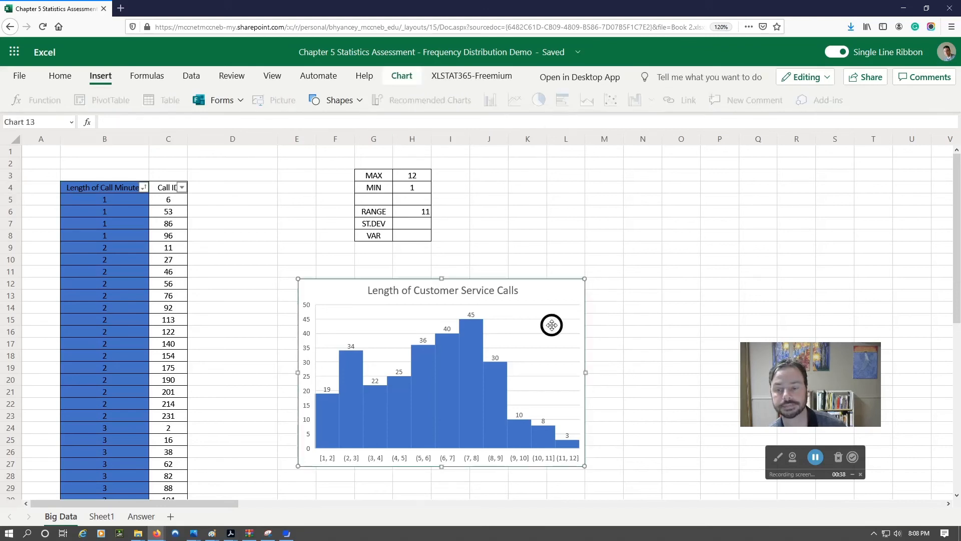
right_click(552, 325)
click(580, 351)
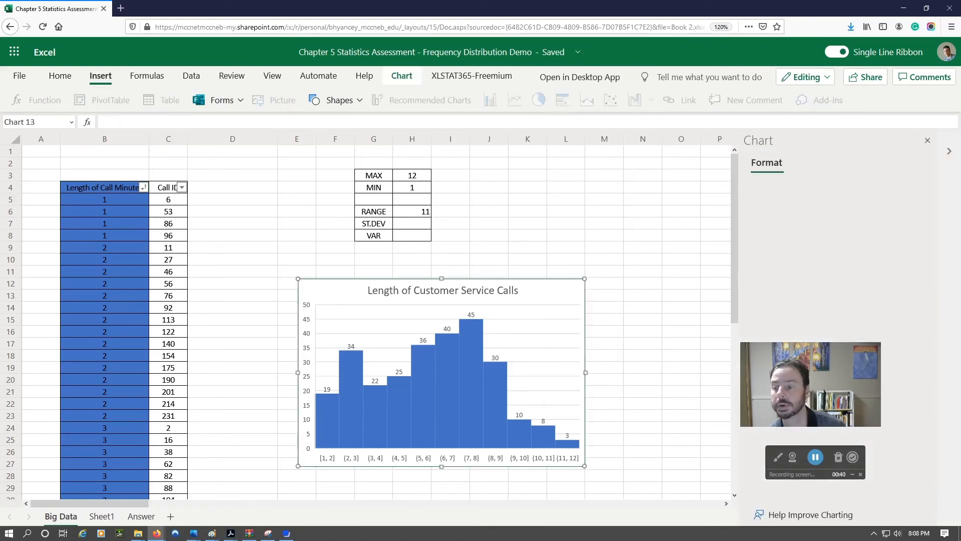
click(758, 248)
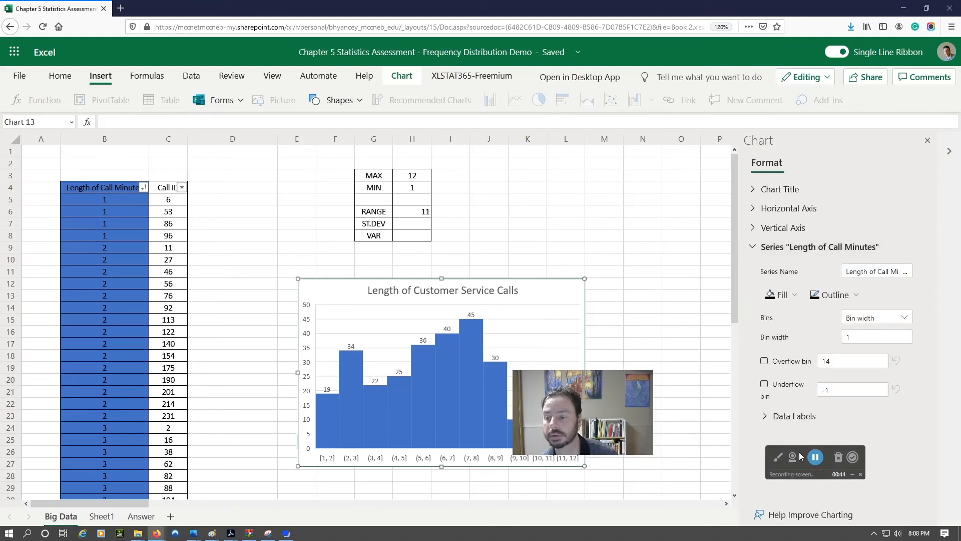
Step: Try the Auto, Bin width and Number of bins groupings on the Length of Call Minutes series
drag(804, 456, 581, 479)
click(904, 317)
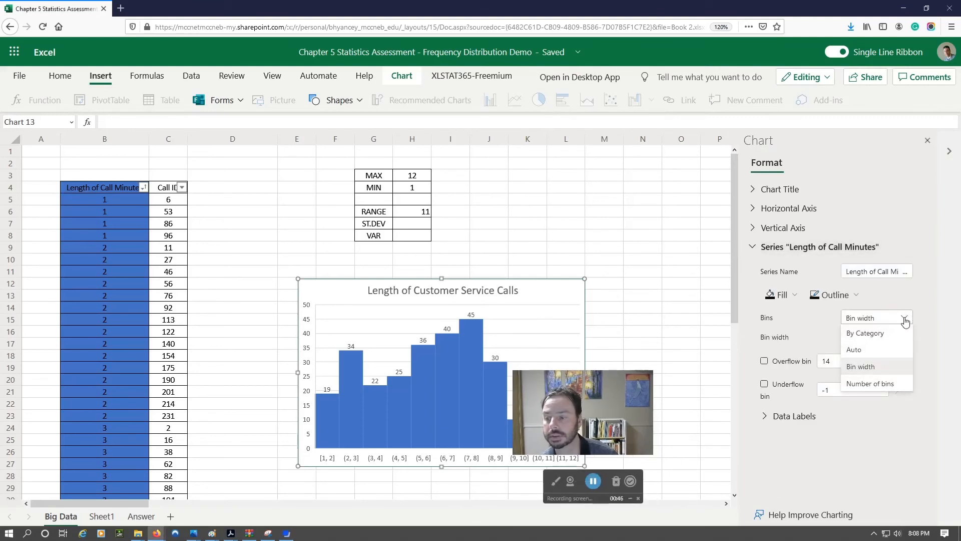
click(854, 349)
click(904, 318)
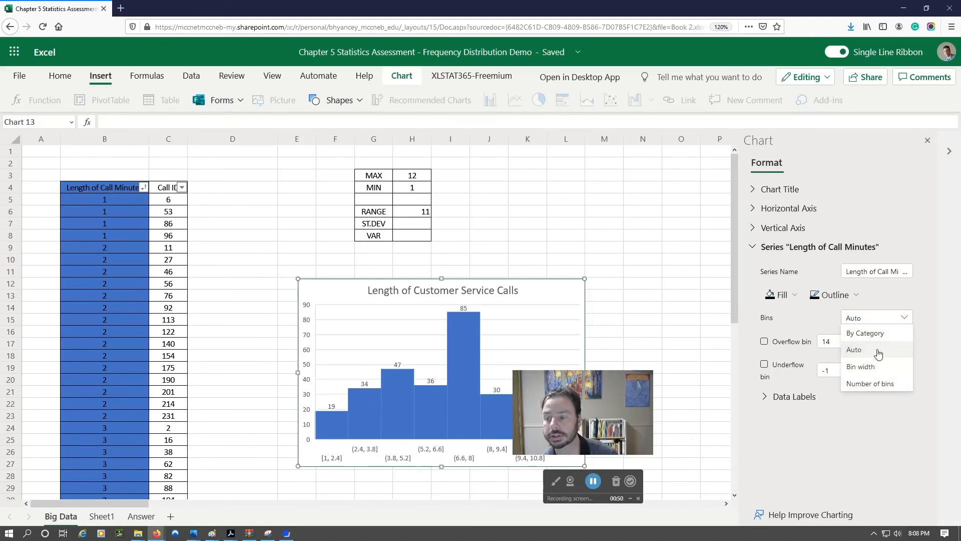
click(862, 366)
click(904, 317)
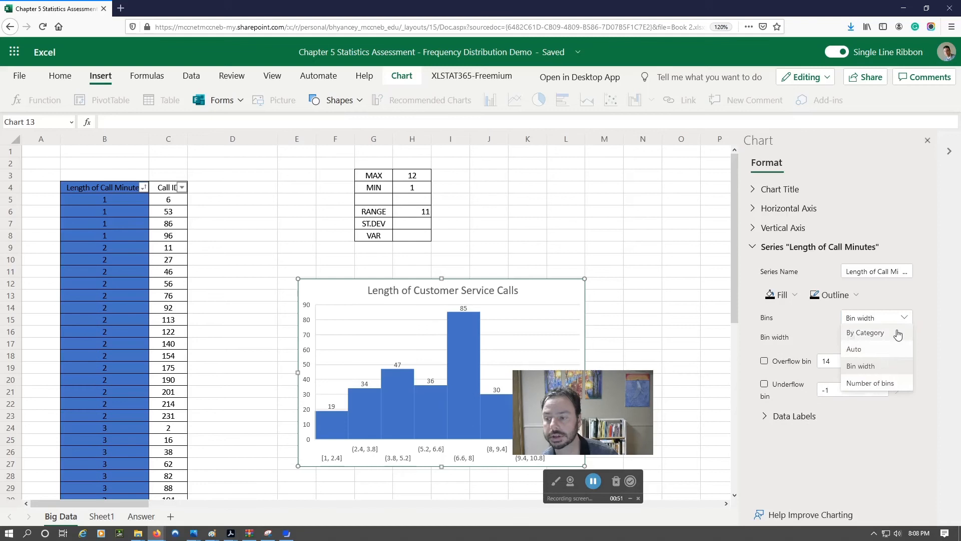
click(885, 383)
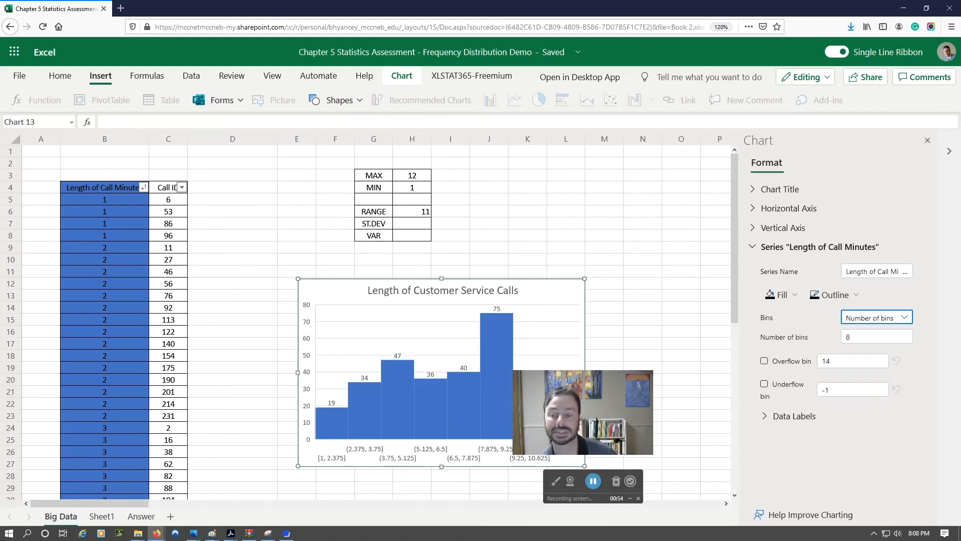
drag(608, 395, 675, 193)
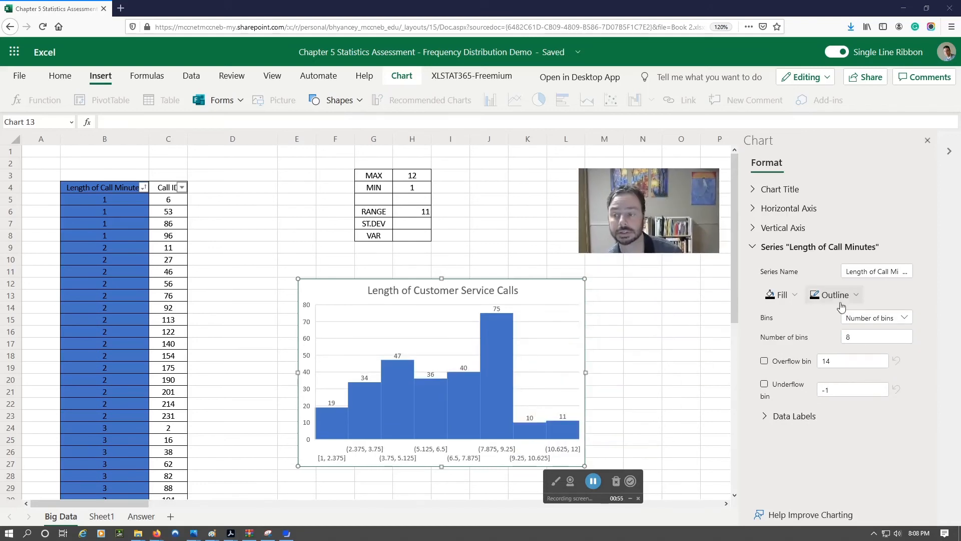
Step: Switch the series' bins to Bin width and set the width to 1
click(905, 319)
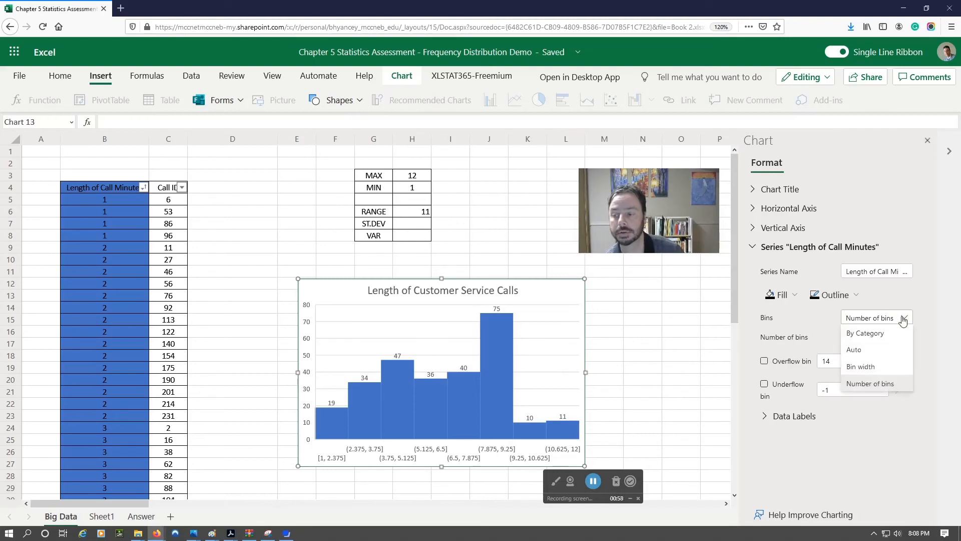
click(864, 367)
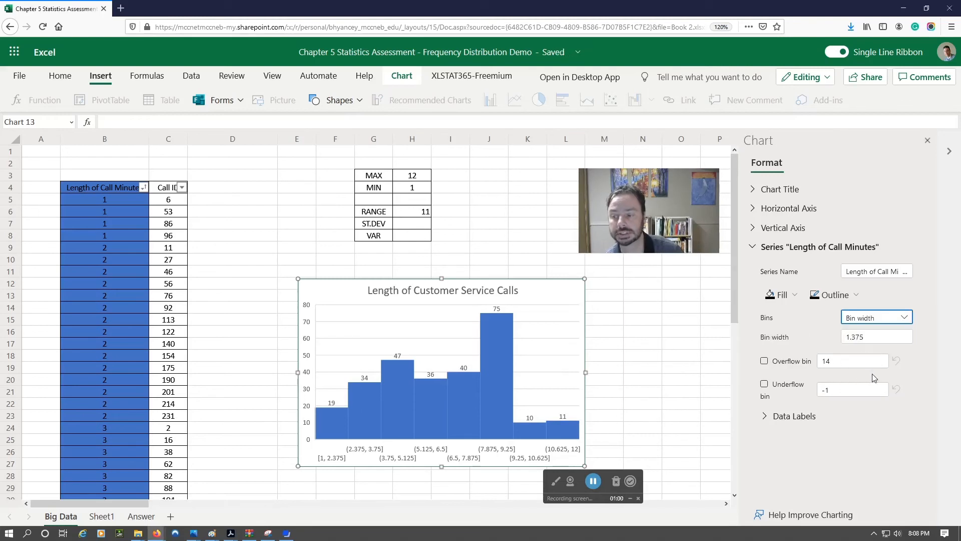
drag(849, 339, 826, 334)
text(1)
key(Return)
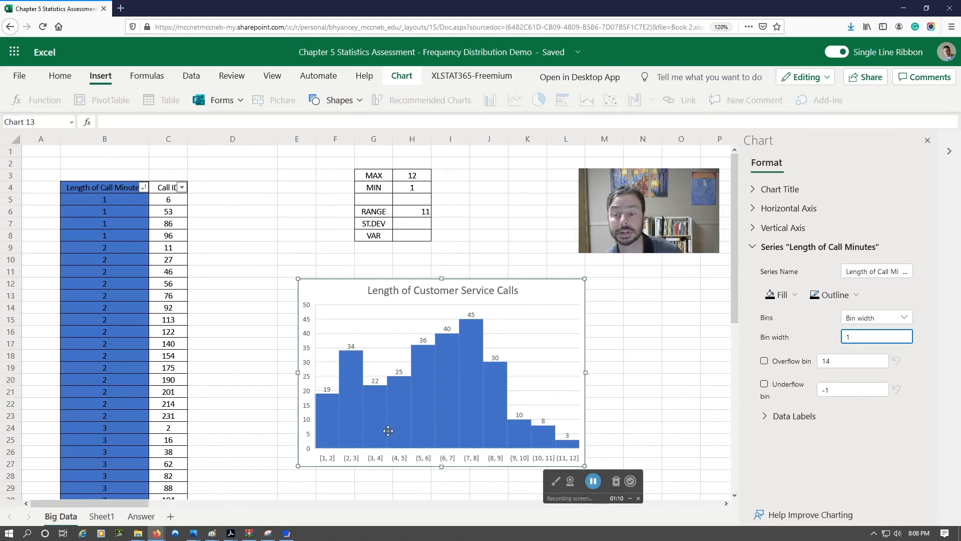
Step: Reread the Snipping Tool capture explaining brackets and parentheses in interval notation, and minimize it to return to the Big Data sheet
click(268, 533)
drag(666, 216, 736, 471)
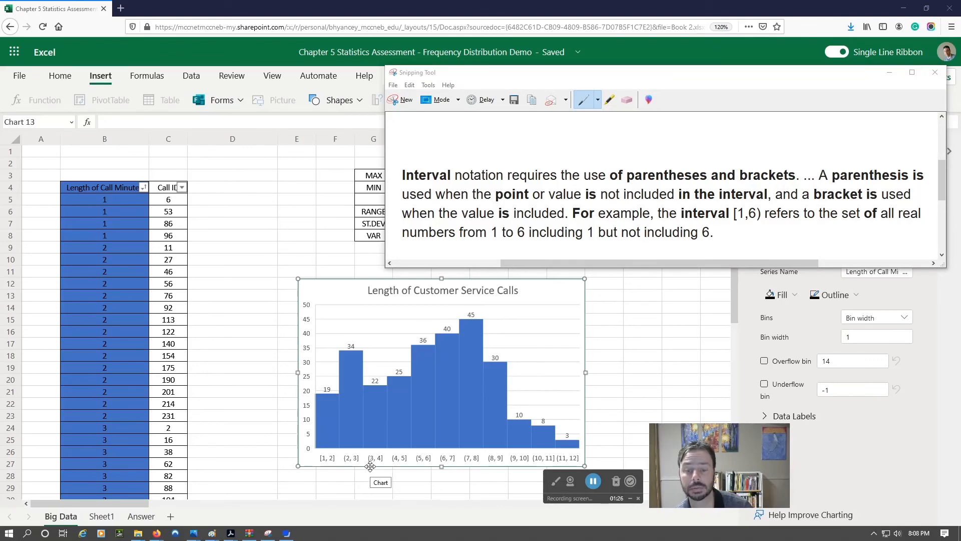
click(890, 72)
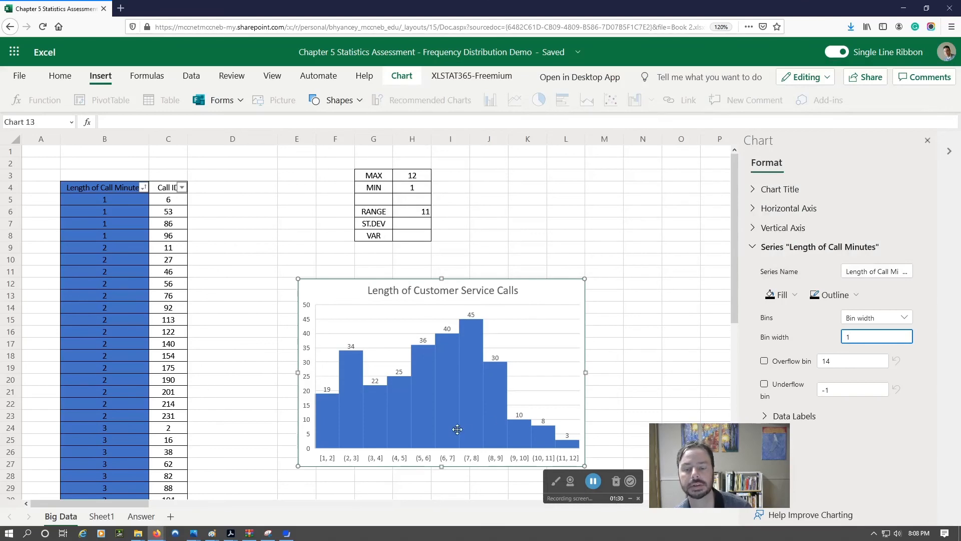
Step: Examine the histogram's bin labels and bar counts at 150% zoom, from the 1–2 minute bin through the 11–12 minute bin
key(ctrl+plus)
scroll(551, 375, down, 6)
key(ctrl+plus)
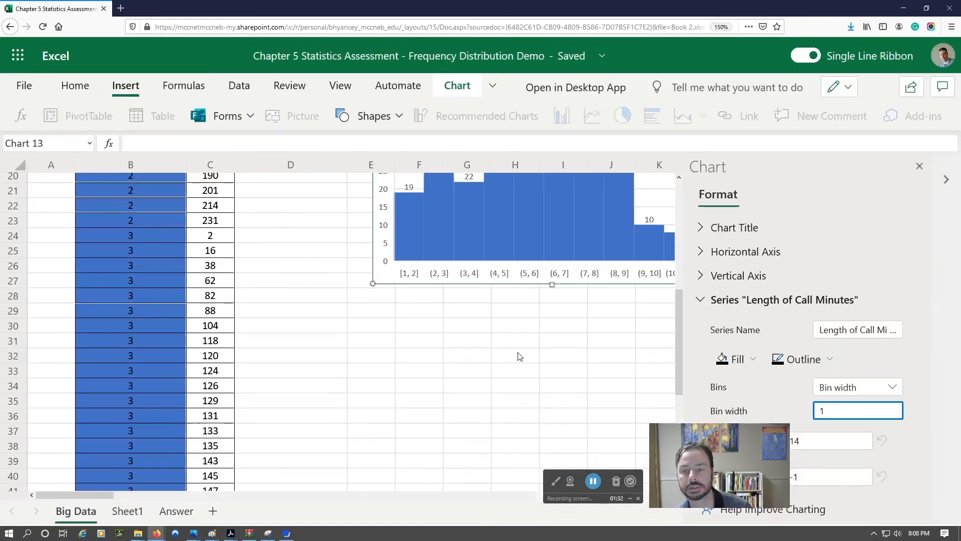
drag(110, 495, 139, 495)
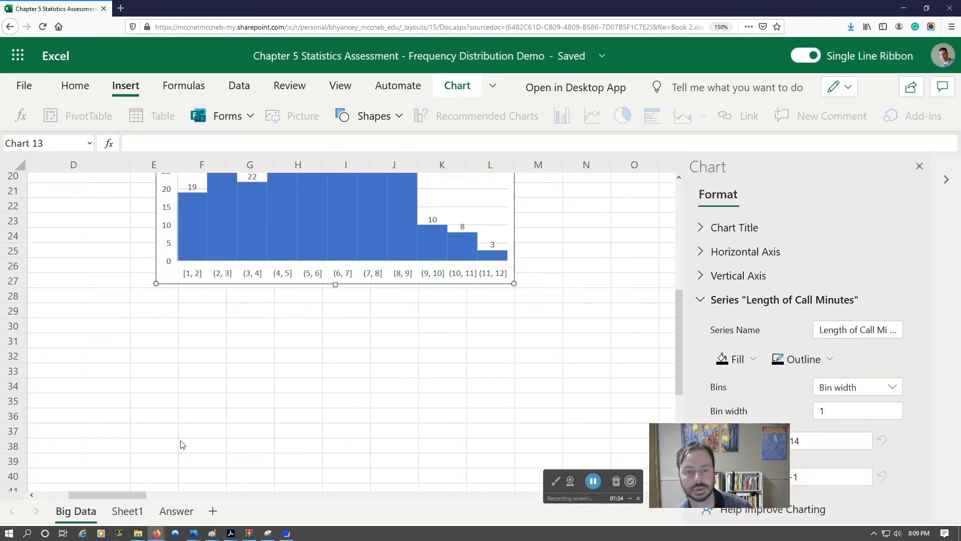
scroll(278, 354, up, 2)
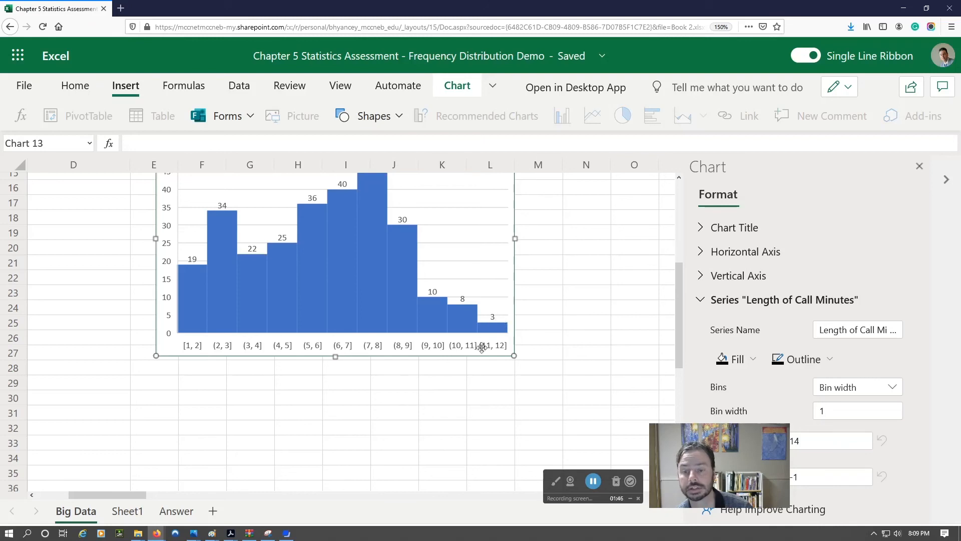
scroll(393, 301, up, 5)
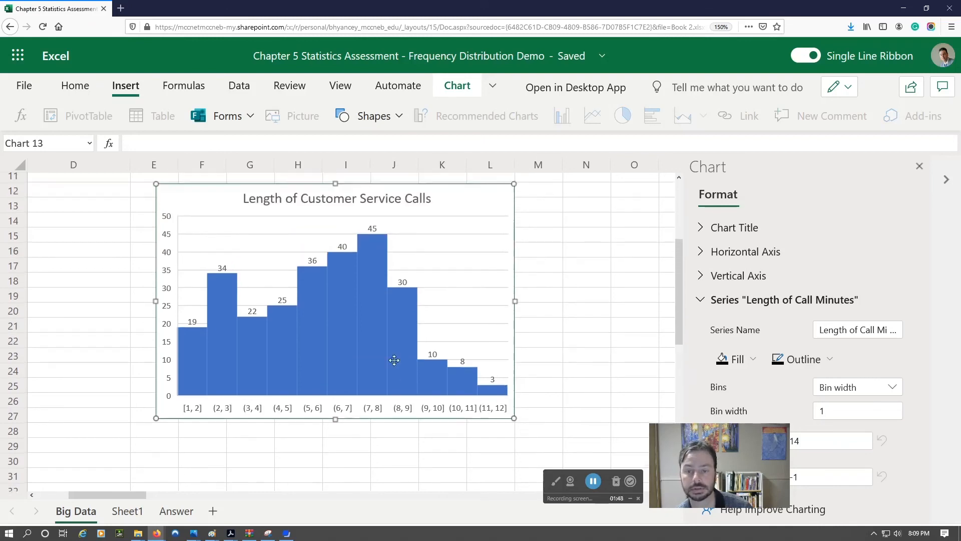
scroll(402, 353, down, 3)
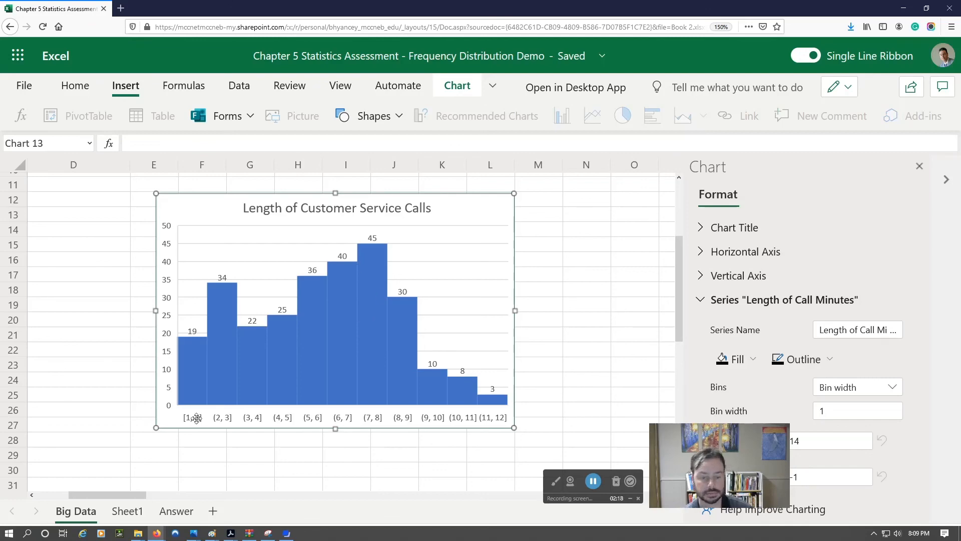
scroll(216, 441, down, 2)
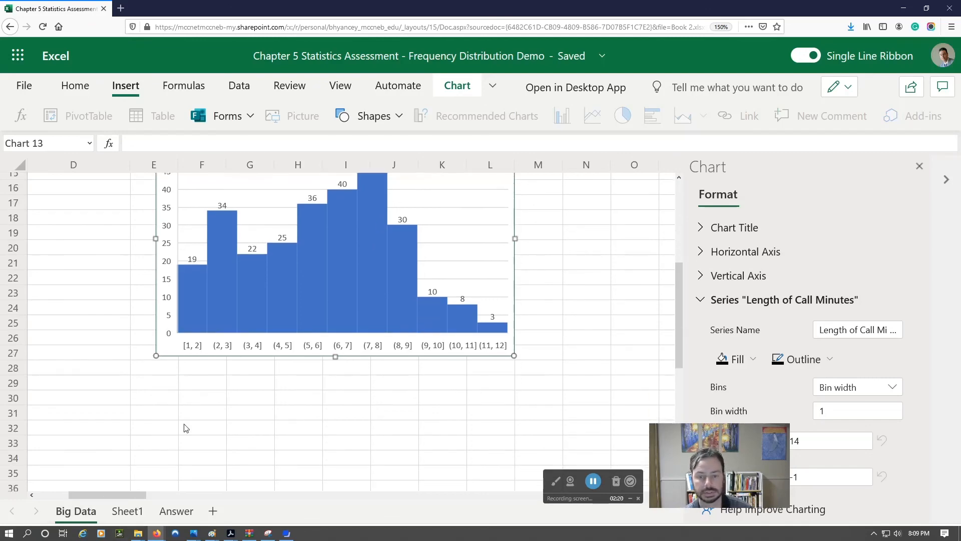
Step: Calculate the share of calls in cell D7 of the Big Data sheet with the formula =76/276
click(237, 425)
scroll(232, 363, up, 3)
scroll(232, 363, left, 4)
scroll(345, 343, up, 2)
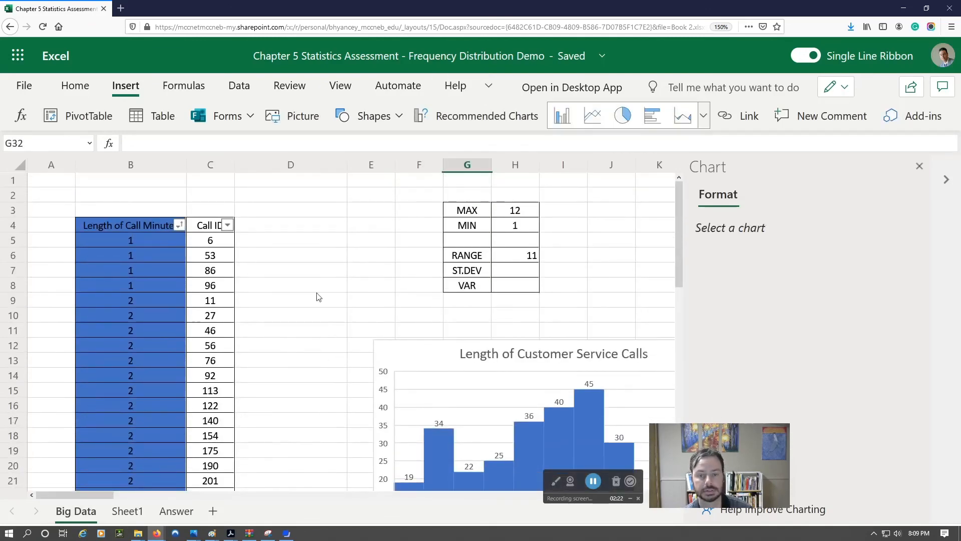
click(324, 273)
text(=)
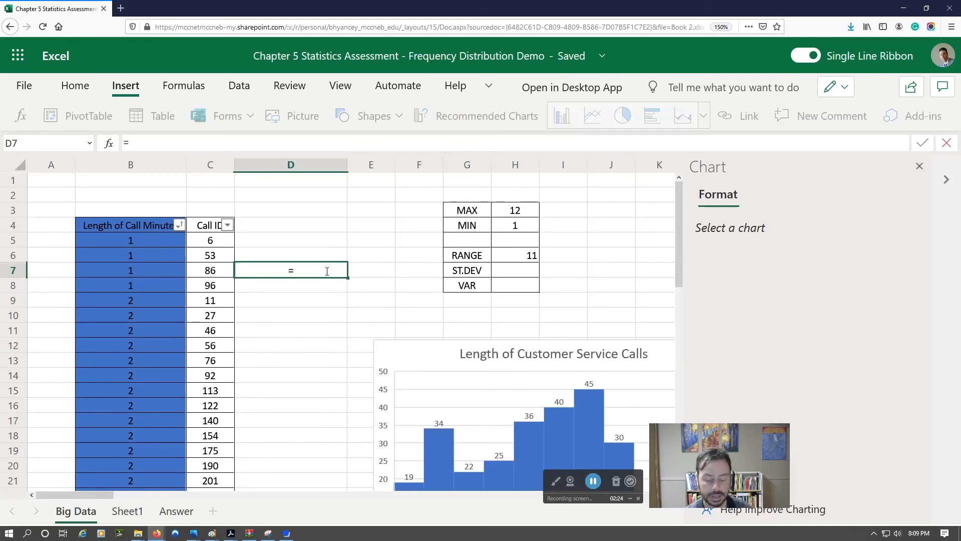
text(76/276)
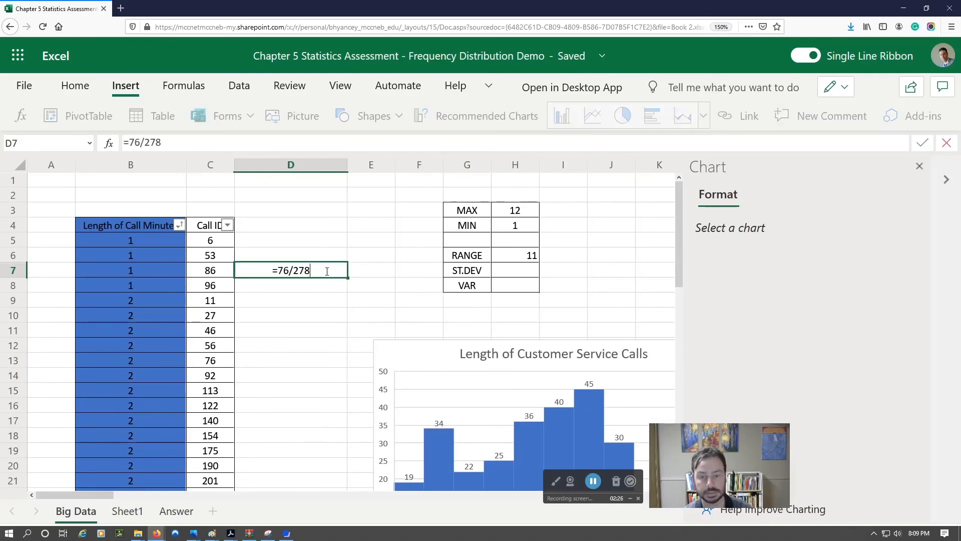
key(Return)
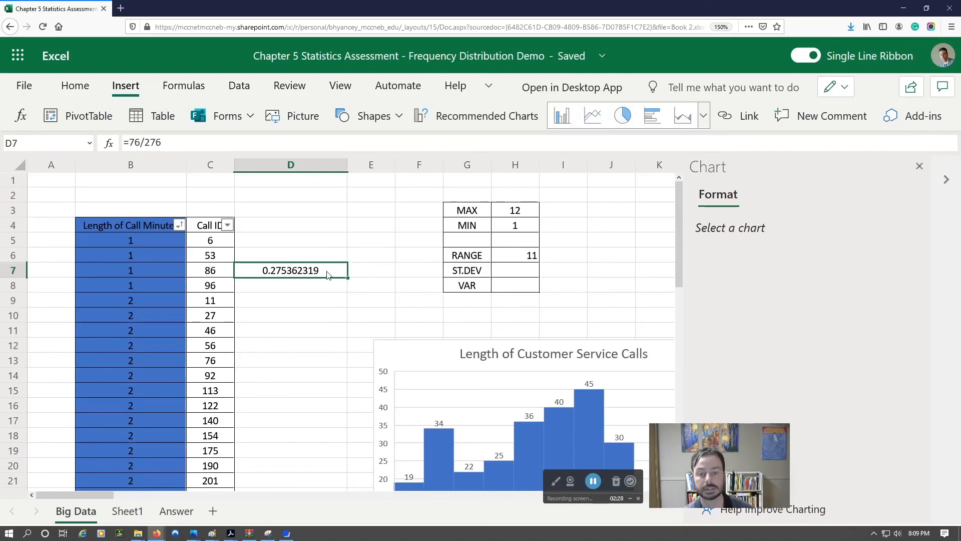
click(328, 273)
scroll(307, 368, down, 3)
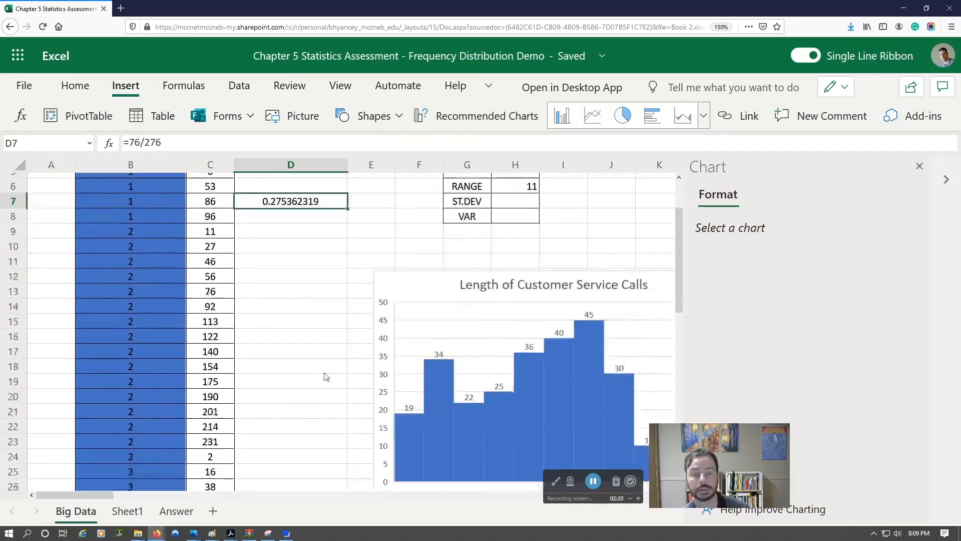
drag(108, 497, 143, 497)
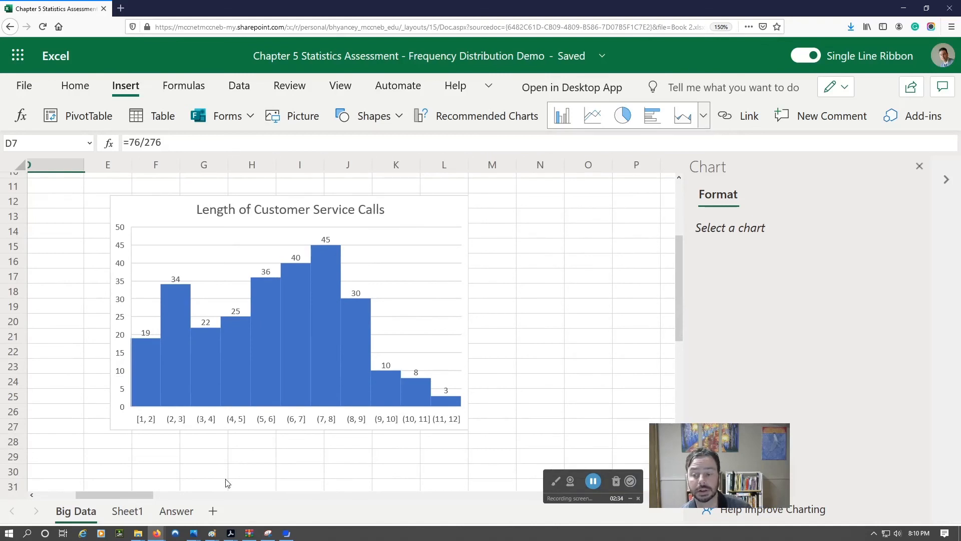